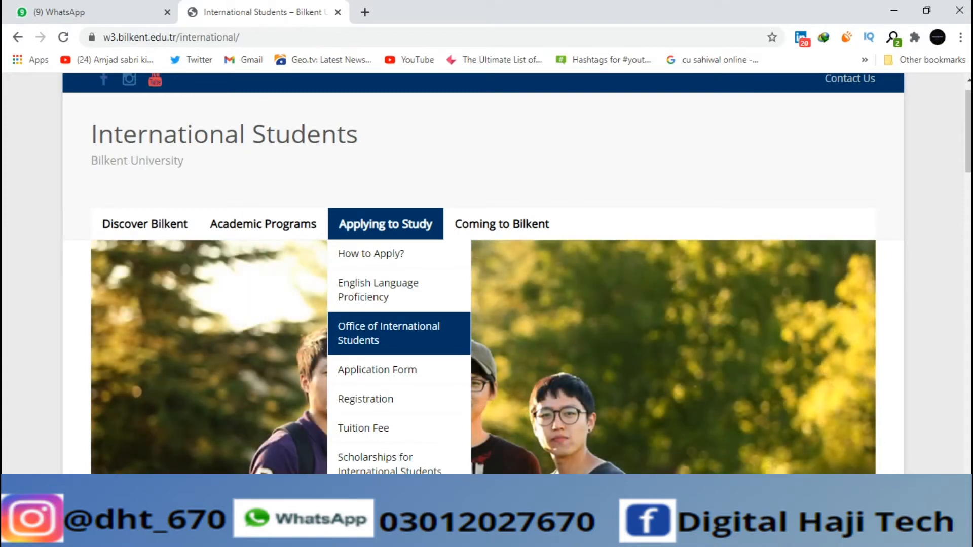
Open the Scholarships for International Students page and scroll through its conditions
{"action": "scroll", "coordinate": [399, 428], "scroll_direction": "down", "scroll_amount": 1}
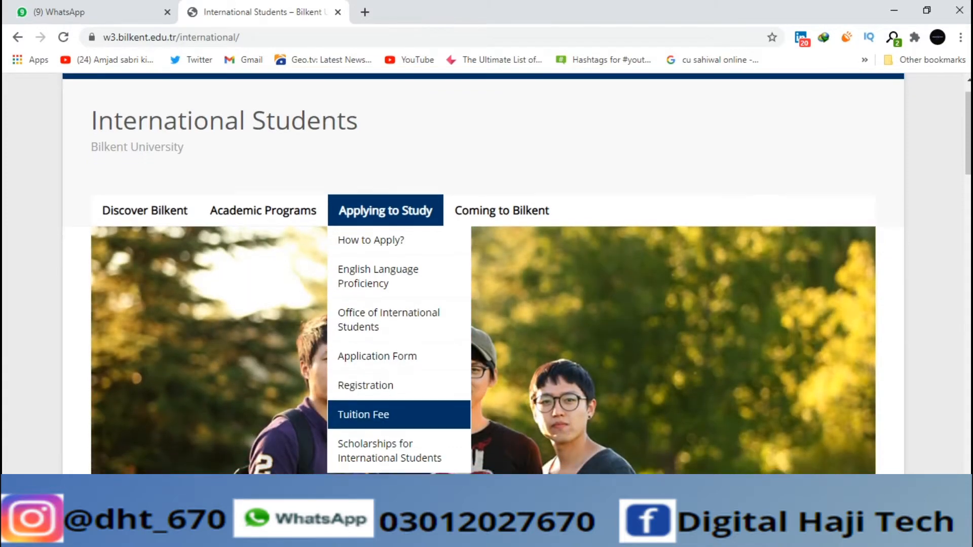
{"action": "left_click", "coordinate": [399, 426]}
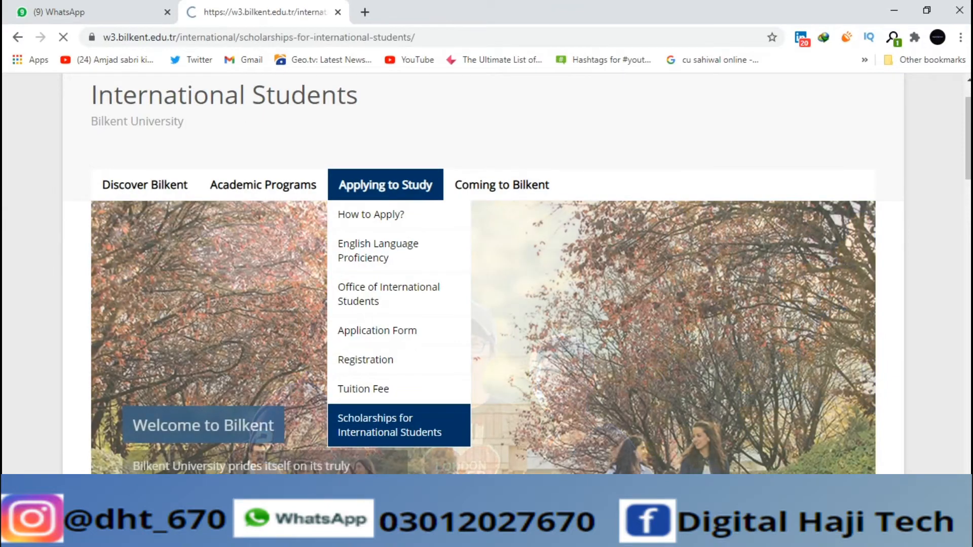
{"action": "scroll", "coordinate": [486, 273], "scroll_direction": "down", "scroll_amount": 4}
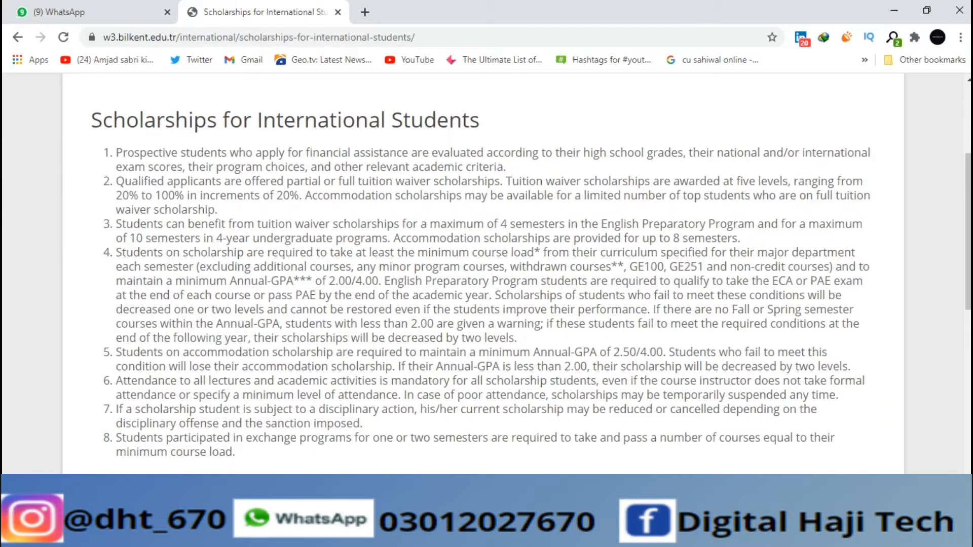
{"action": "scroll", "coordinate": [486, 273], "scroll_direction": "down", "scroll_amount": 3}
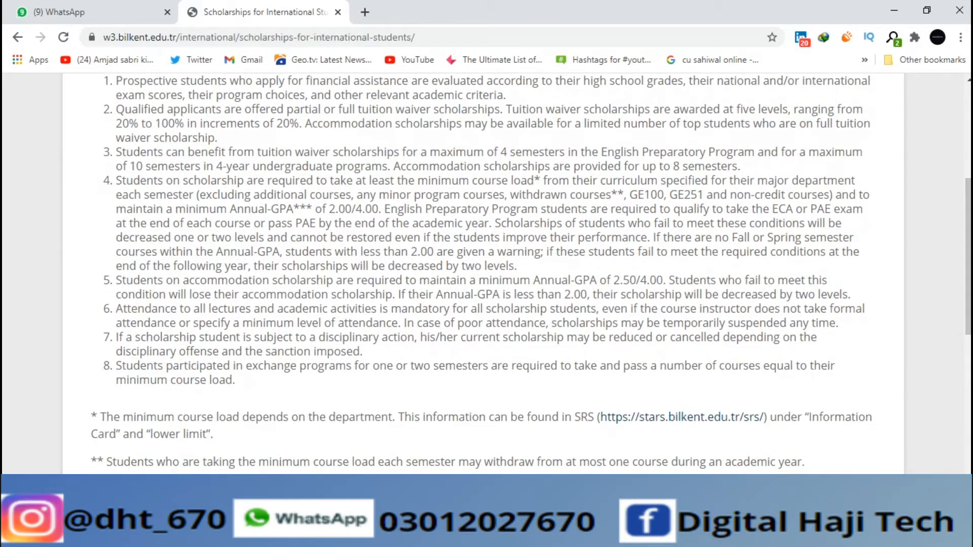
{"action": "scroll", "coordinate": [486, 273], "scroll_direction": "down", "scroll_amount": 5}
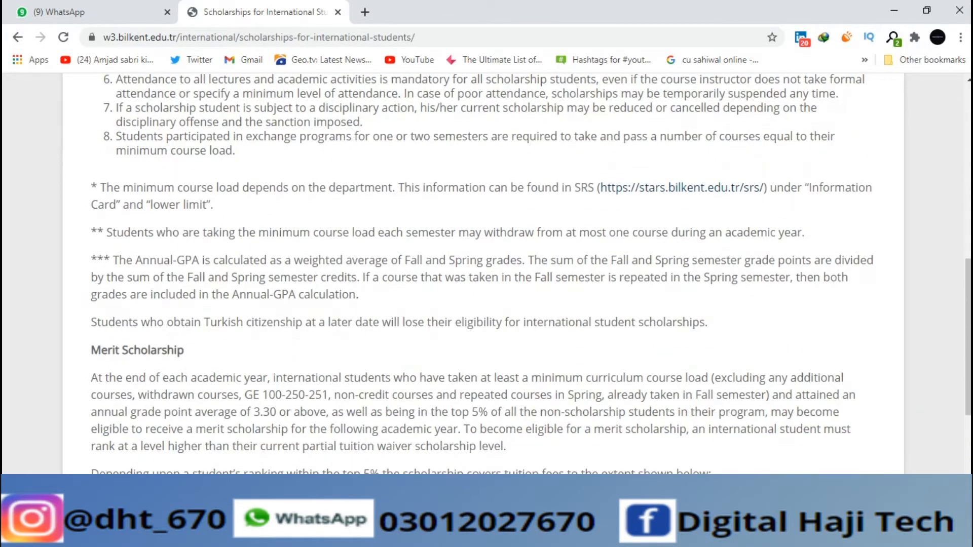
{"action": "scroll", "coordinate": [486, 273], "scroll_direction": "up", "scroll_amount": 3}
{"action": "scroll", "coordinate": [486, 273], "scroll_direction": "down", "scroll_amount": 5}
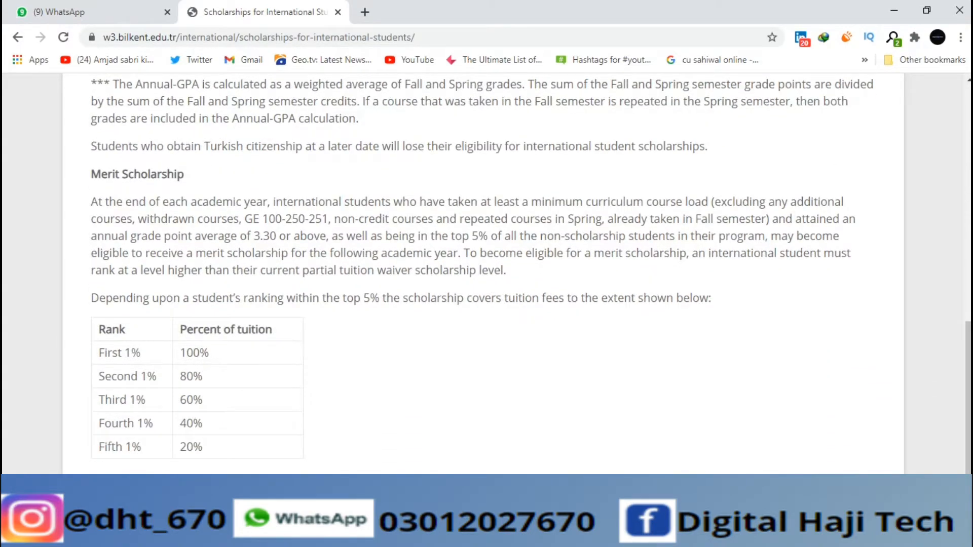
{"action": "scroll", "coordinate": [487, 274], "scroll_direction": "down", "scroll_amount": 2}
{"action": "scroll", "coordinate": [486, 273], "scroll_direction": "up", "scroll_amount": 5}
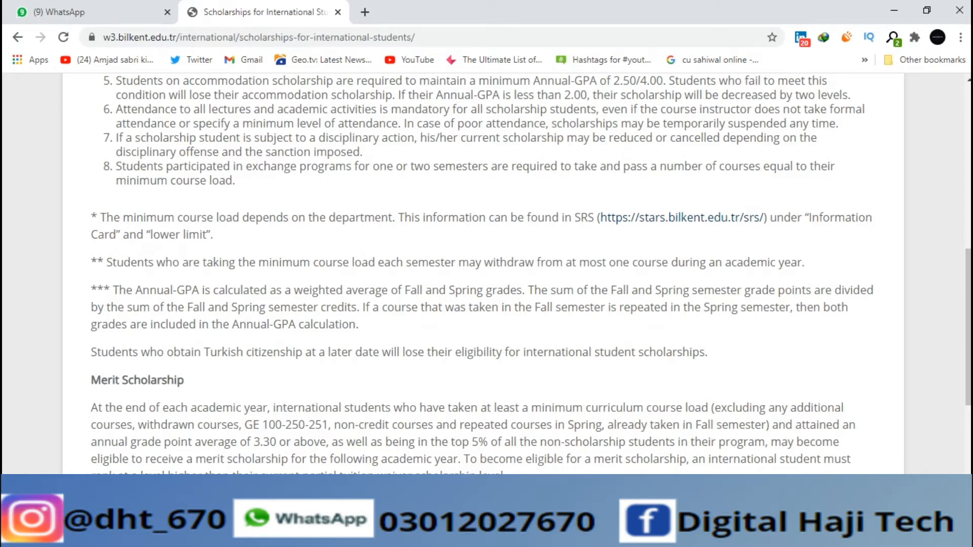
Reload the scholarships page, visit the SRS login page from its footnote, then return
{"action": "key", "text": "F5"}
{"action": "left_click", "coordinate": [682, 218]}
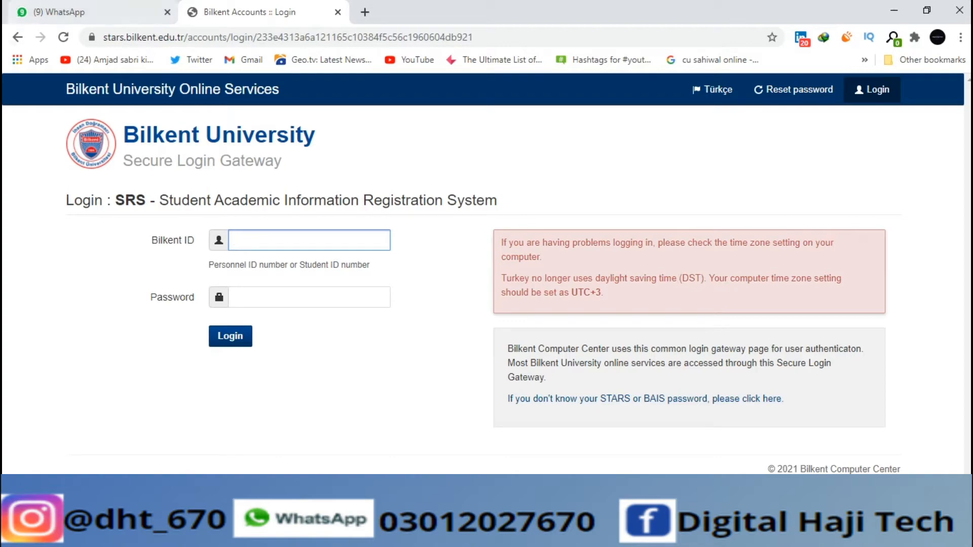
{"action": "left_click", "coordinate": [17, 37]}
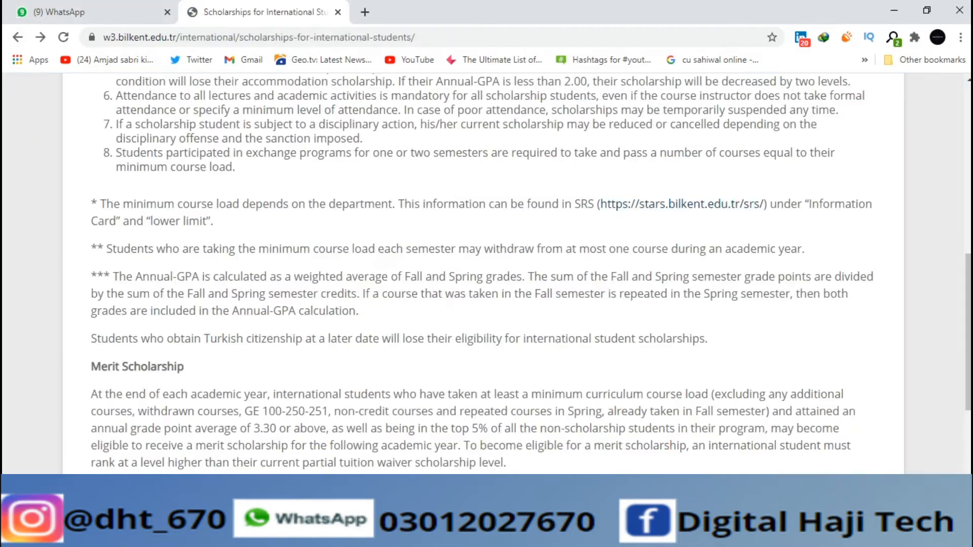
Open the international Registration page and read the required documents
{"action": "scroll", "coordinate": [487, 273], "scroll_direction": "up", "scroll_amount": 10}
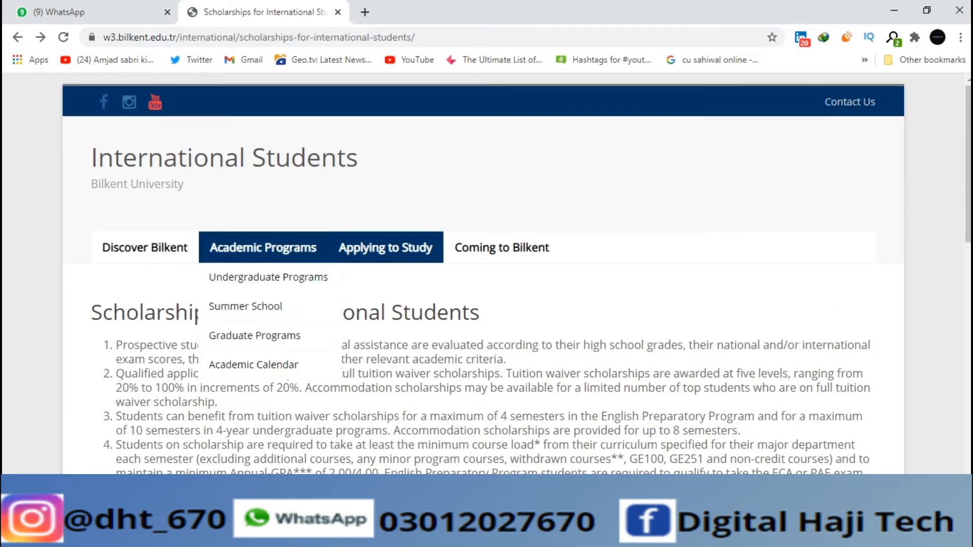
{"action": "mouse_move", "coordinate": [501, 247]}
{"action": "mouse_move", "coordinate": [385, 248]}
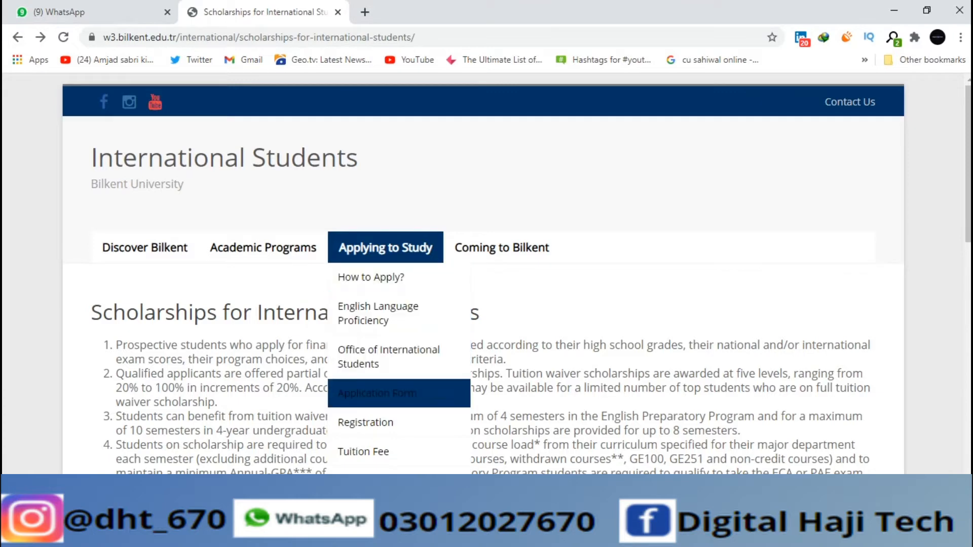
{"action": "left_click", "coordinate": [366, 423]}
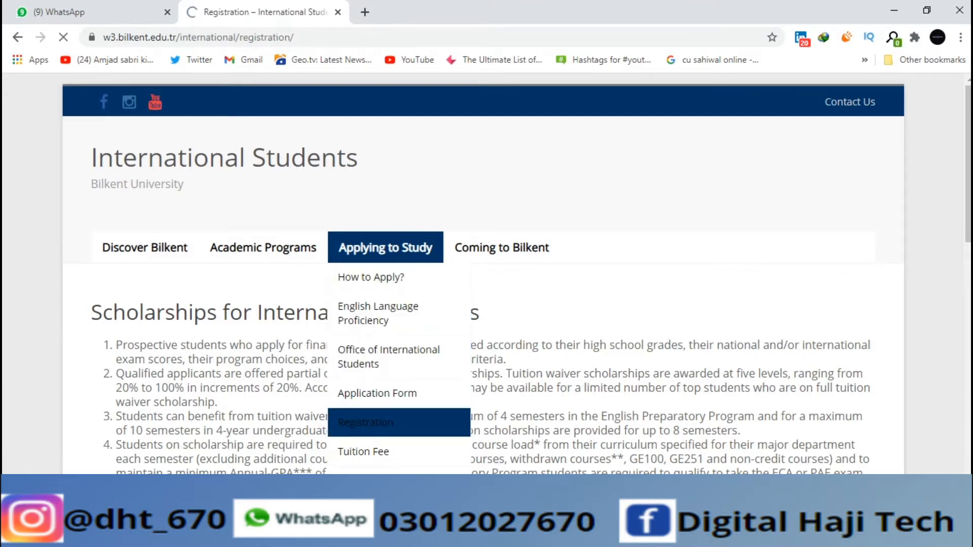
{"action": "scroll", "coordinate": [481, 274], "scroll_direction": "down", "scroll_amount": 5}
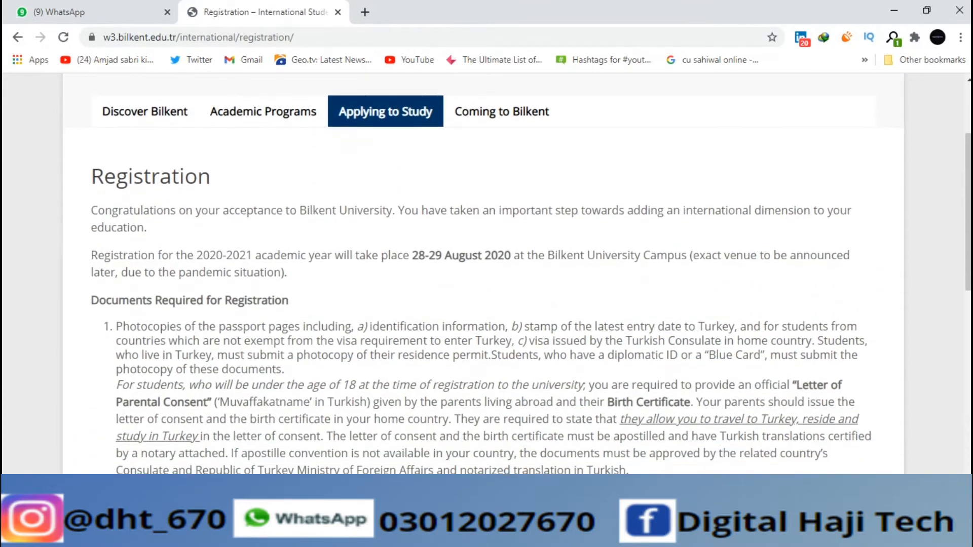
{"action": "scroll", "coordinate": [481, 273], "scroll_direction": "down", "scroll_amount": 8}
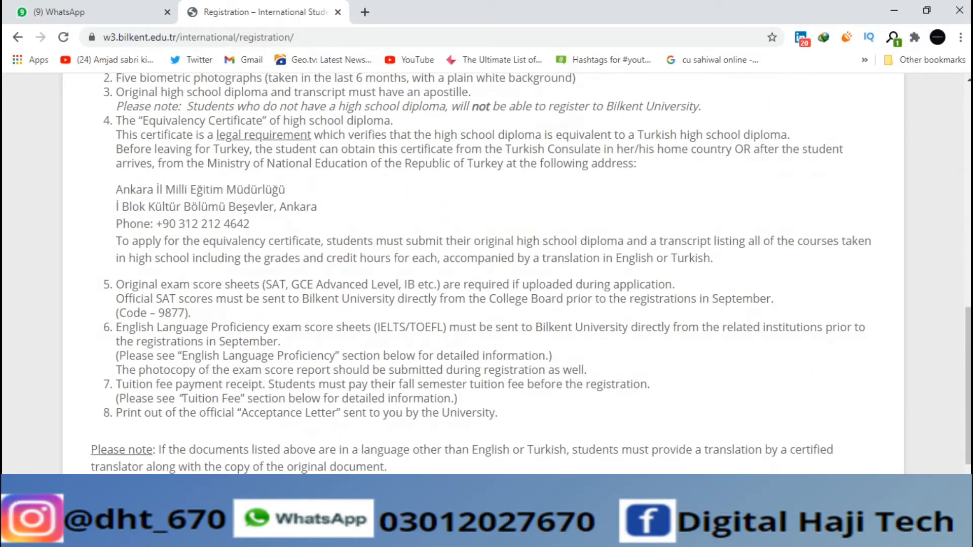
{"action": "scroll", "coordinate": [481, 274], "scroll_direction": "down", "scroll_amount": 3}
Go to the Application Form for Undergraduate Degree Programs from the Applying to Study menu
{"action": "scroll", "coordinate": [482, 274], "scroll_direction": "up", "scroll_amount": 11}
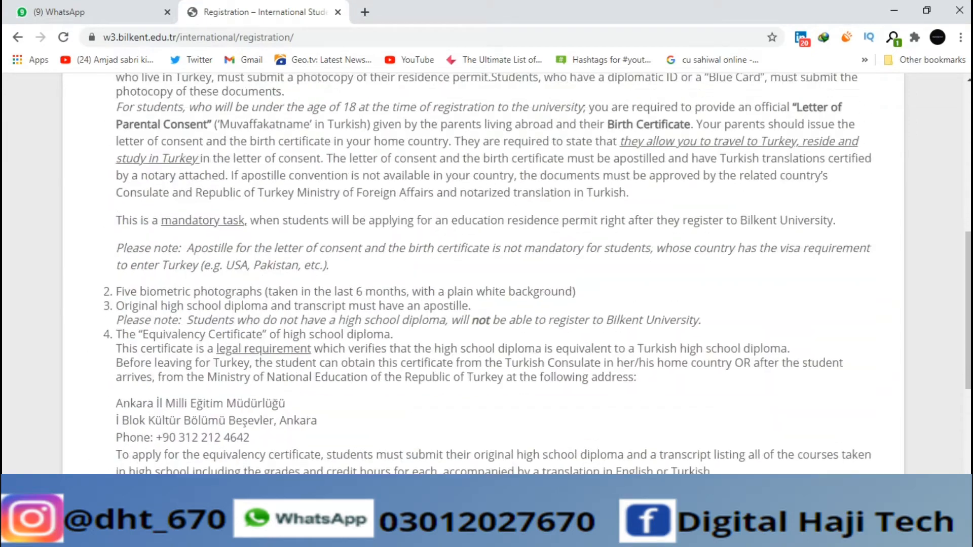
{"action": "mouse_move", "coordinate": [385, 248]}
{"action": "left_click", "coordinate": [377, 393]}
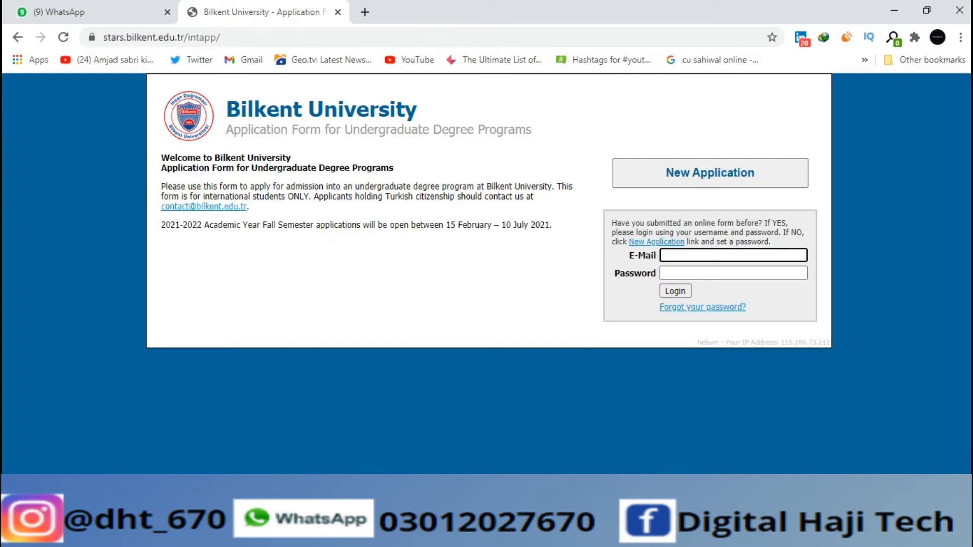
Start a New Application with the applicant's e-mail address and a confirmed account password
{"action": "left_click", "coordinate": [709, 173]}
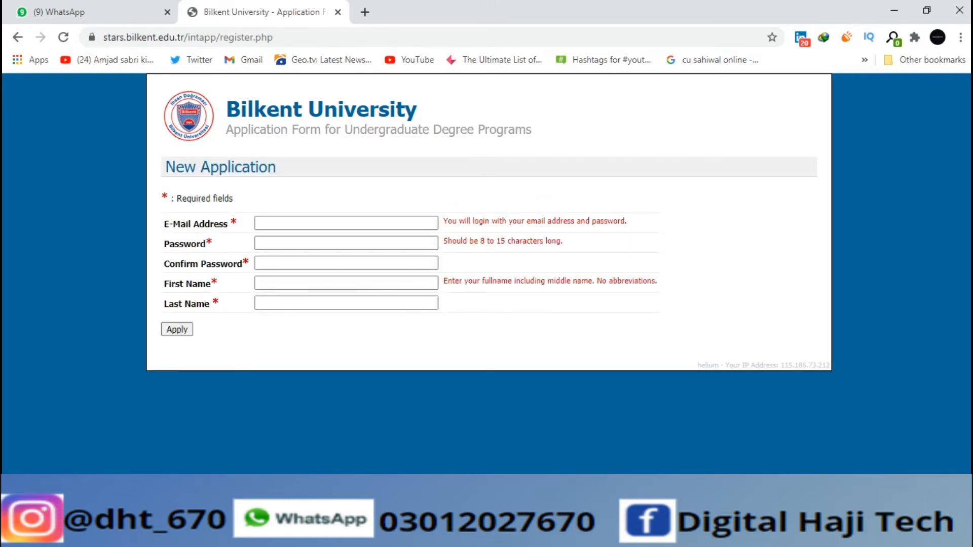
{"action": "left_click", "coordinate": [346, 223]}
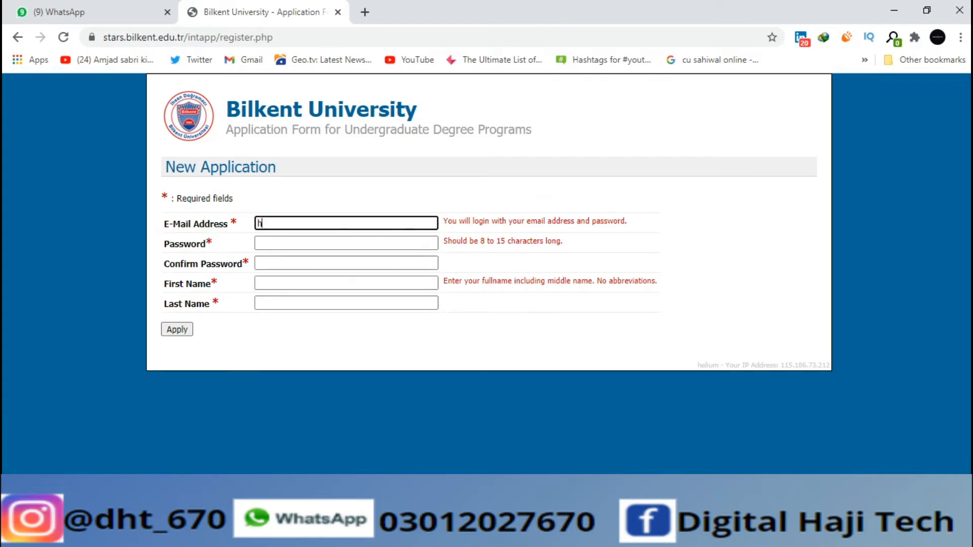
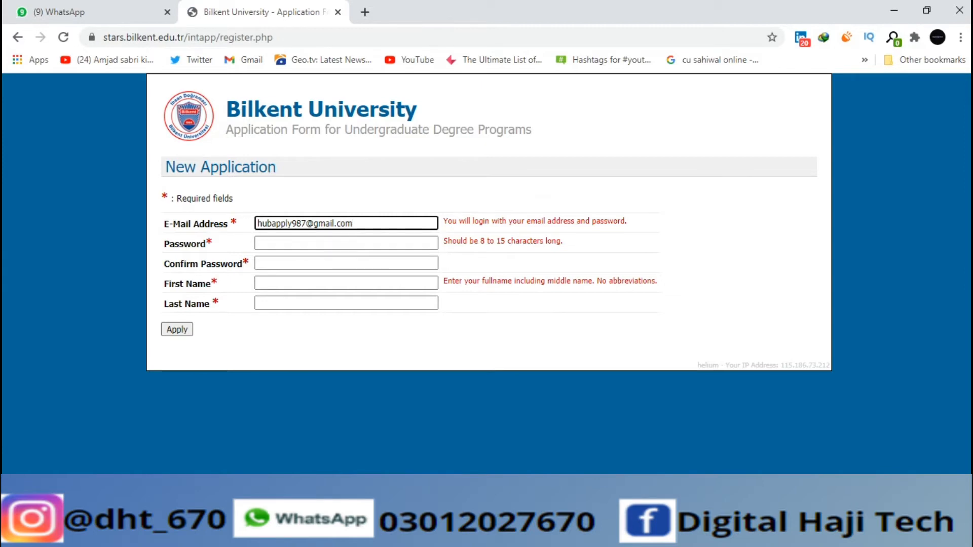
{"action": "left_click", "coordinate": [324, 243]}
{"action": "type", "text": "•••••••"}
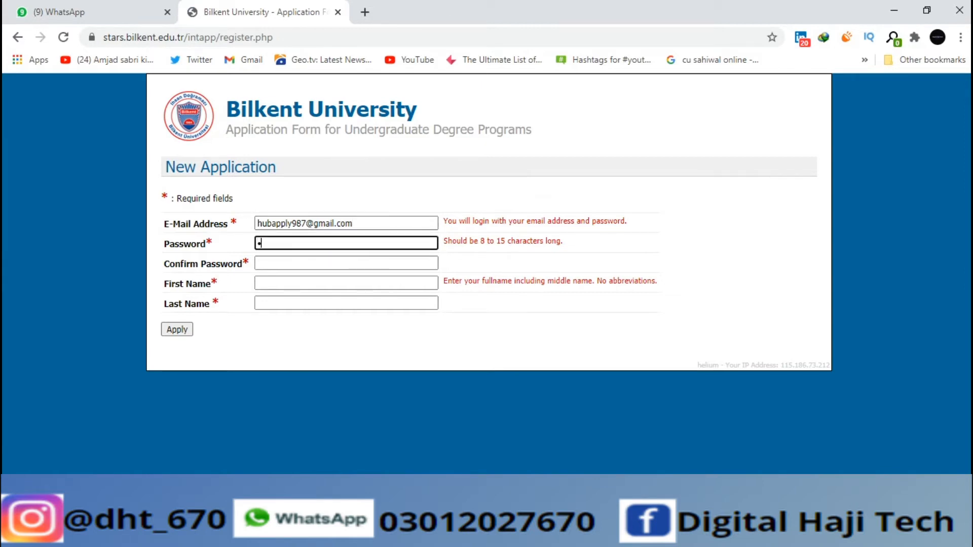
{"action": "type", "text": "••"}
{"action": "left_click", "coordinate": [324, 263]}
{"action": "type", "text": "••••••••"}
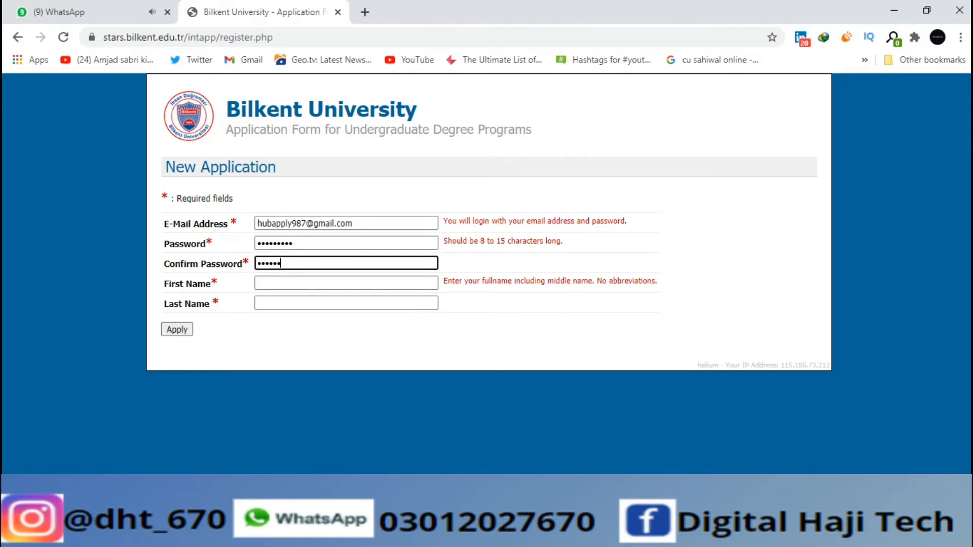
{"action": "type", "text": "•"}
Enter the applicant's first and last name, fixing a typo, and submit the registration
{"action": "key", "text": "Tab"}
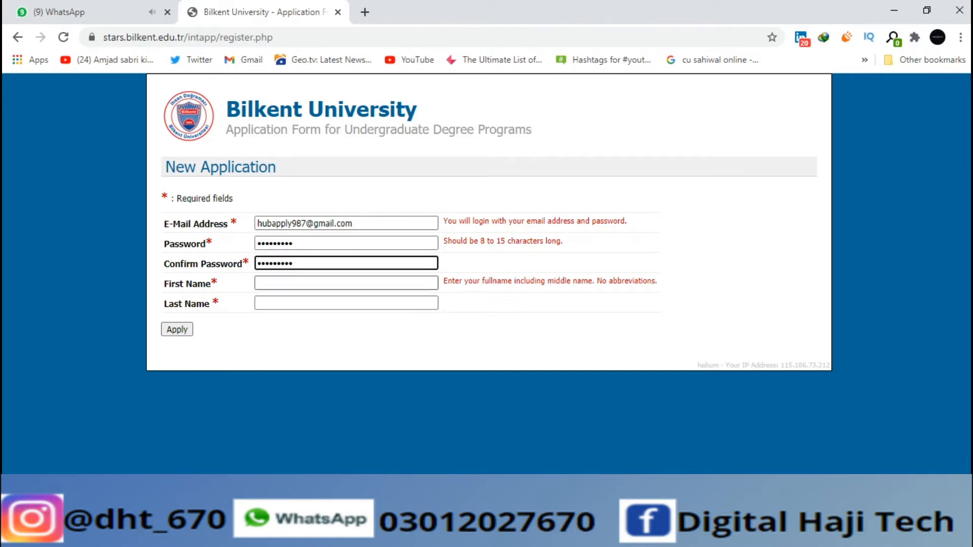
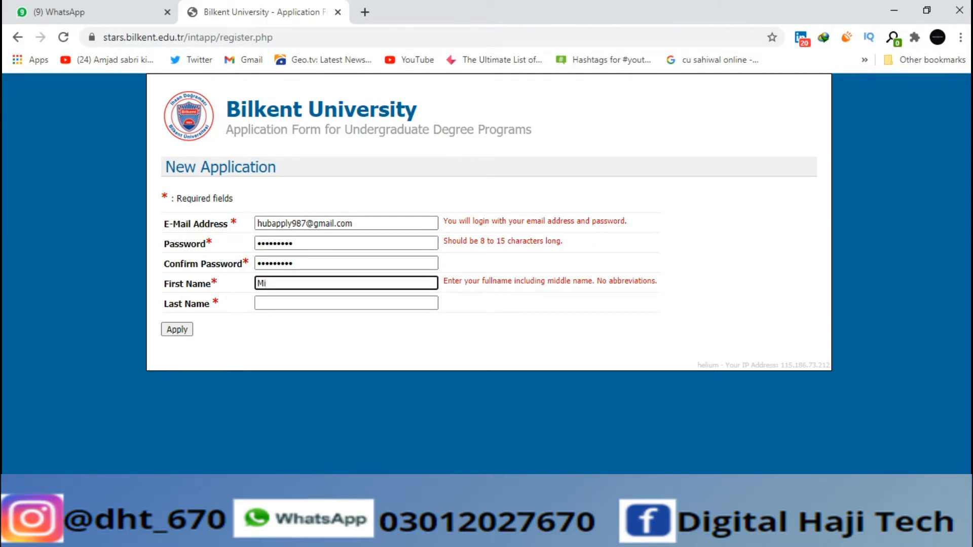
{"action": "key", "text": "Tab"}
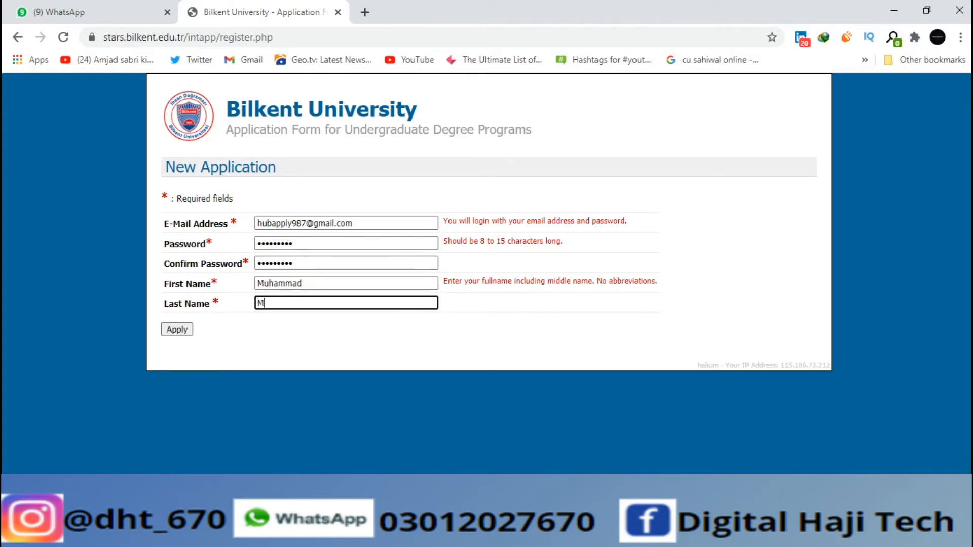
{"action": "key", "text": "Return"}
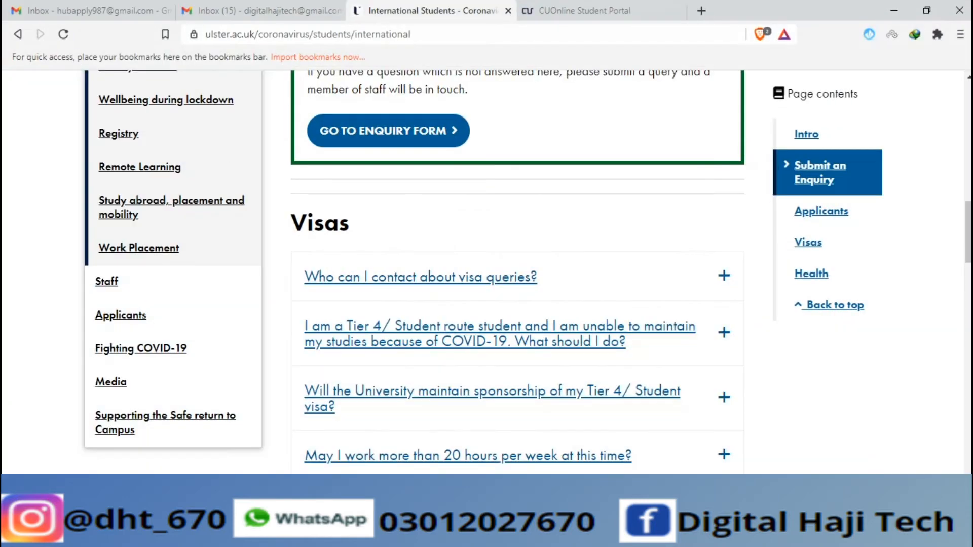
Open a new browser tab, switch to Gmail, reload it and view the Social category
{"action": "key", "text": "ctrl+t"}
{"action": "left_click", "coordinate": [245, 11]}
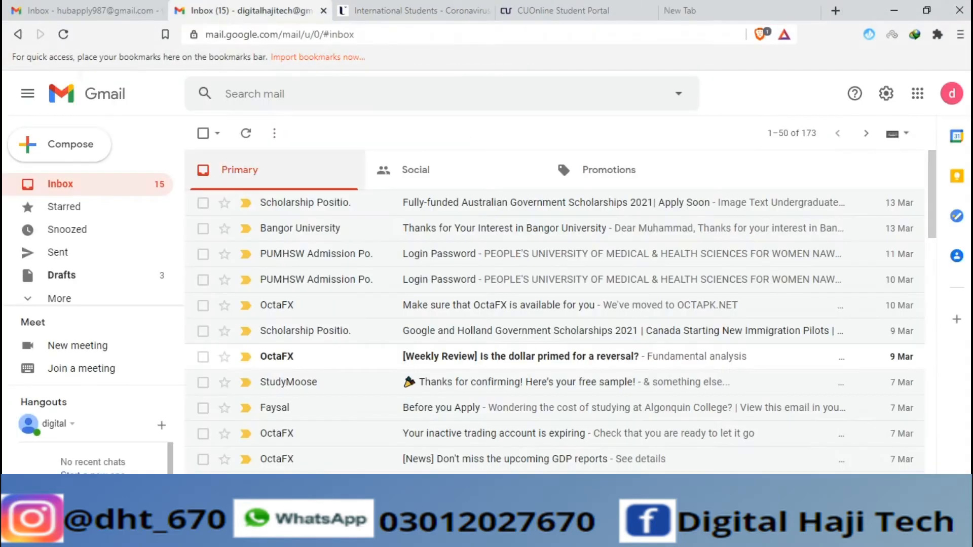
{"action": "left_click", "coordinate": [64, 34]}
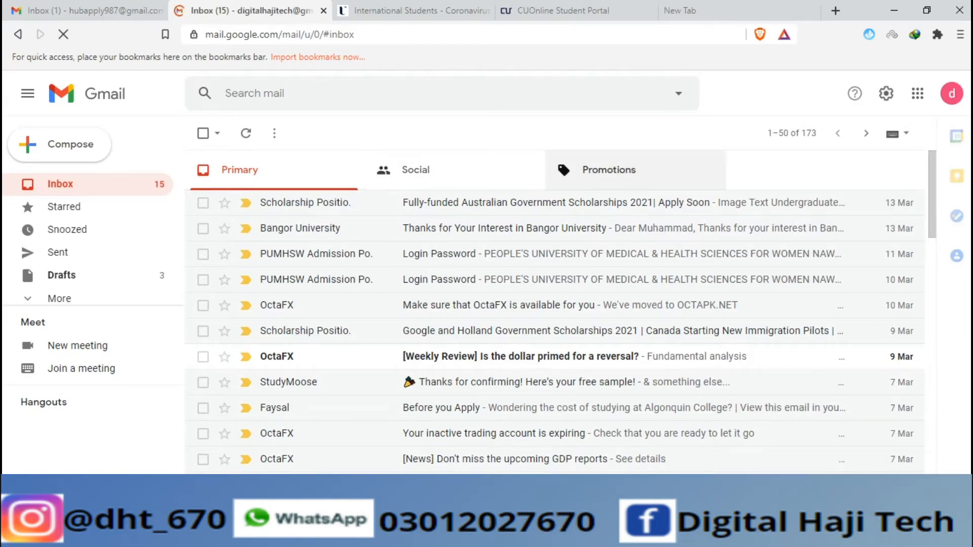
{"action": "left_click", "coordinate": [416, 170]}
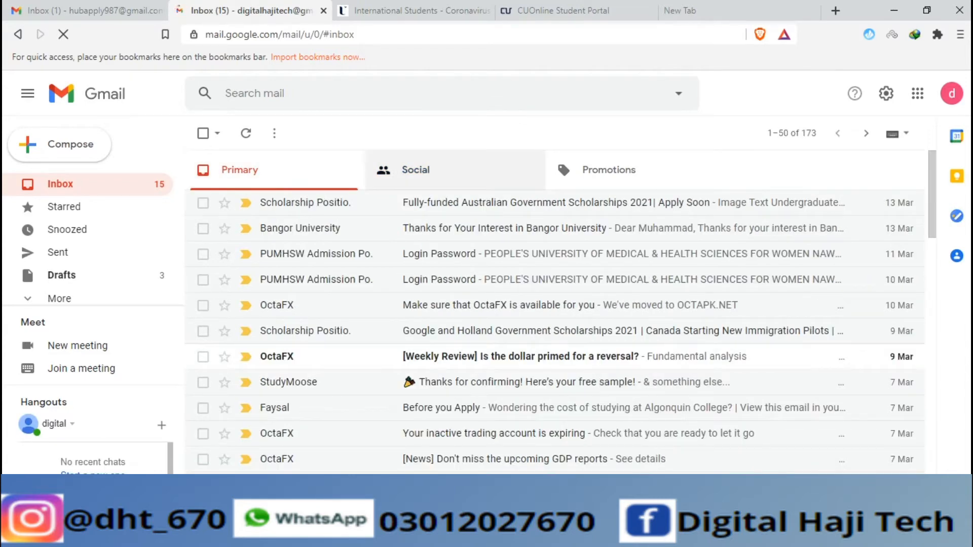
{"action": "left_click", "coordinate": [436, 170]}
Cycle through the Primary, Social and Promotions categories, then switch to the applicant account's inbox
{"action": "left_click", "coordinate": [608, 170]}
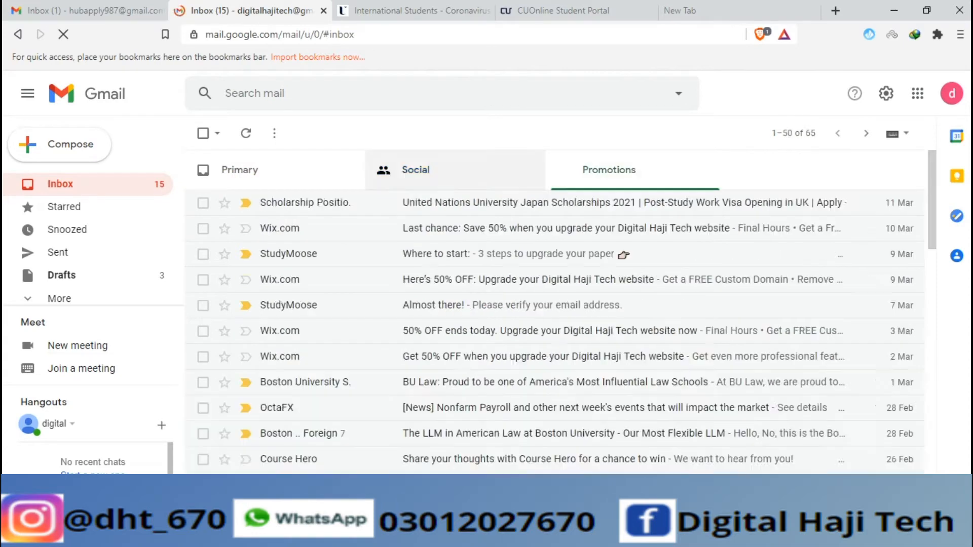
{"action": "left_click", "coordinate": [435, 170]}
{"action": "left_click", "coordinate": [273, 170]}
{"action": "left_click", "coordinate": [436, 170]}
{"action": "left_click", "coordinate": [274, 170]}
{"action": "left_click", "coordinate": [436, 170]}
{"action": "left_click", "coordinate": [608, 170]}
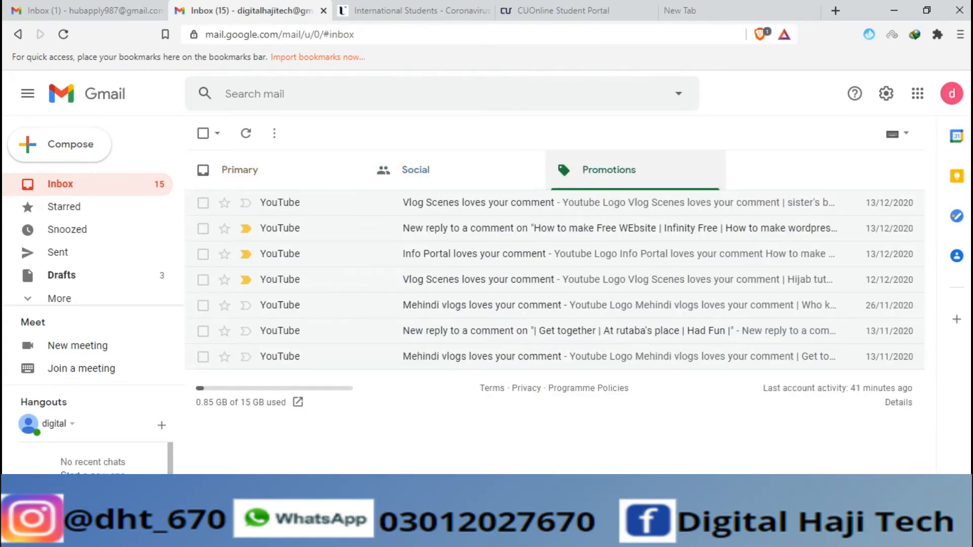
{"action": "left_click", "coordinate": [436, 170]}
{"action": "left_click", "coordinate": [263, 170]}
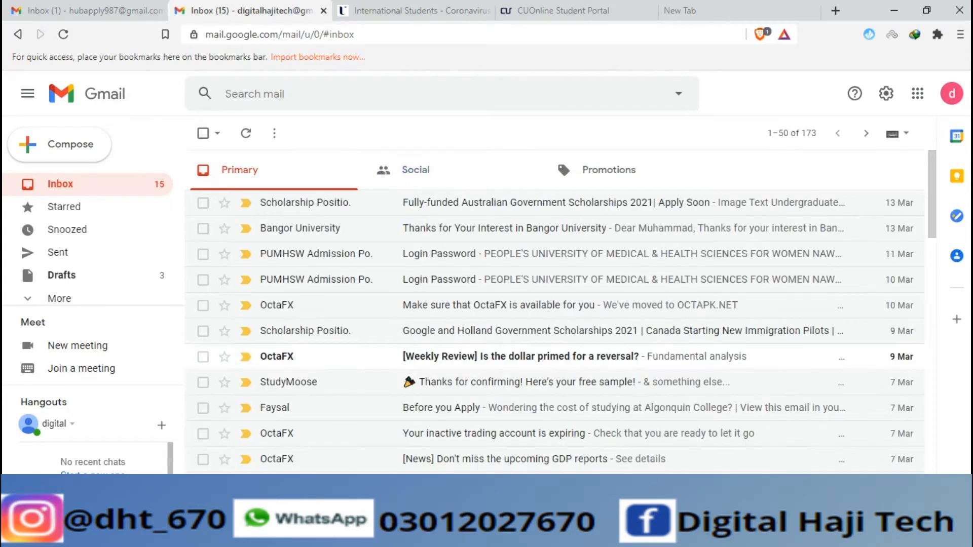
{"action": "left_click", "coordinate": [64, 34]}
{"action": "left_click", "coordinate": [86, 10]}
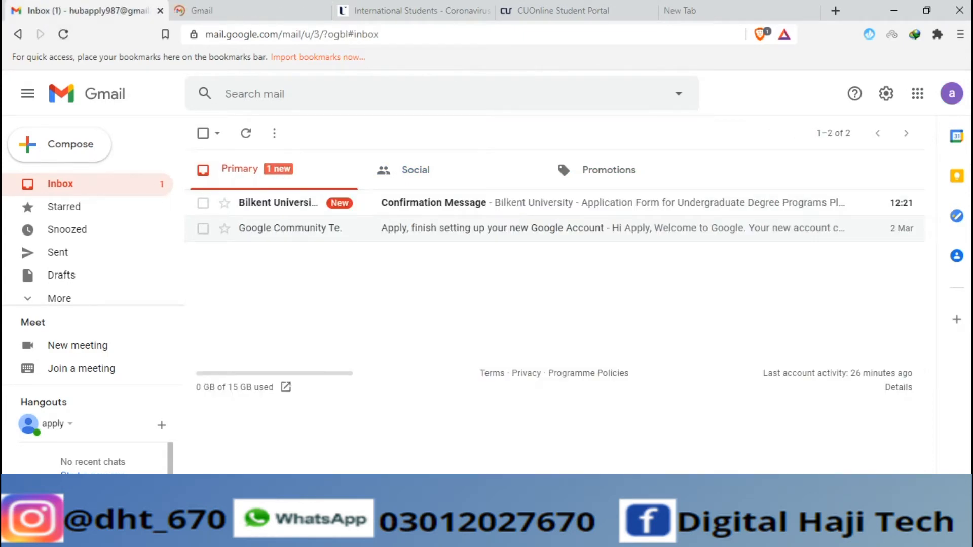
Follow the activation link in Bilkent's confirmation e-mail and begin typing the login e-mail address
{"action": "left_click", "coordinate": [435, 203]}
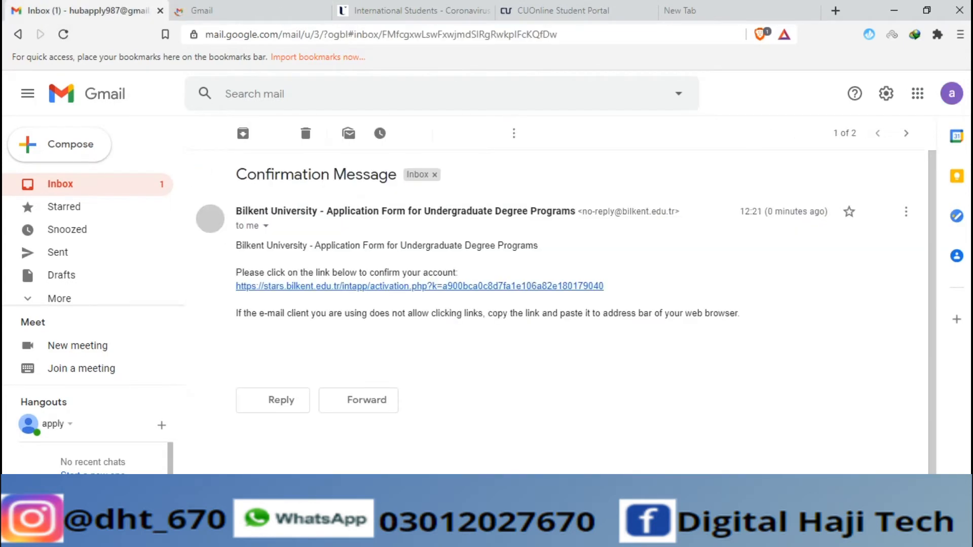
{"action": "left_click", "coordinate": [420, 286]}
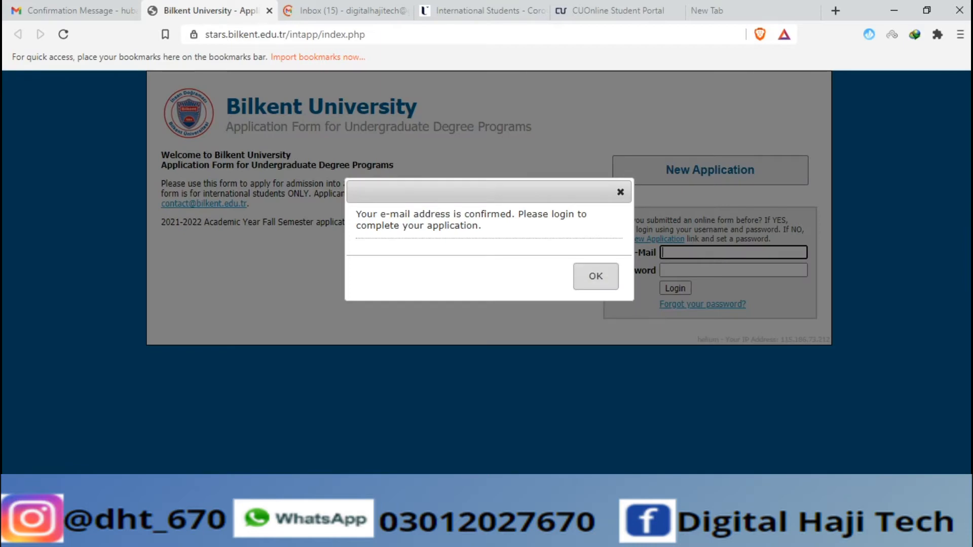
{"action": "left_click", "coordinate": [596, 276]}
{"action": "left_click", "coordinate": [732, 253]}
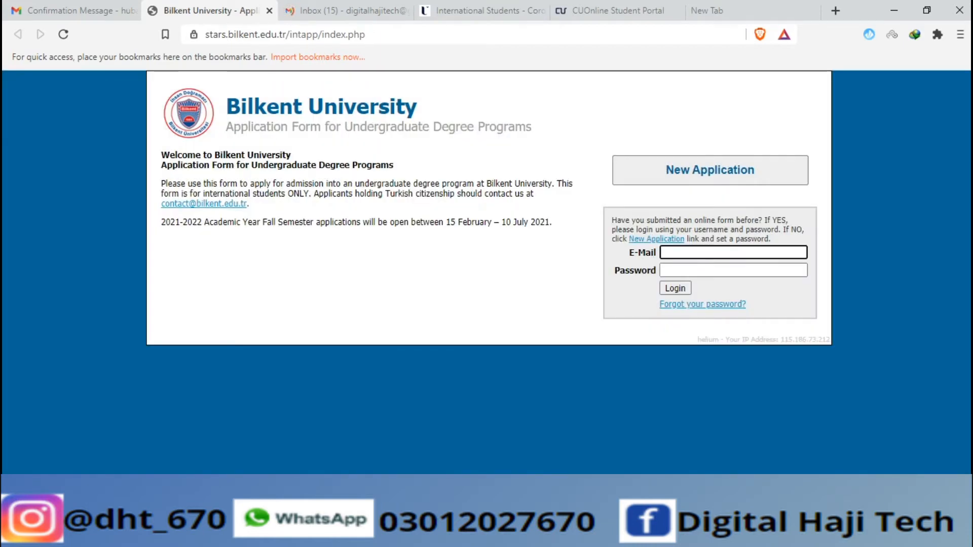
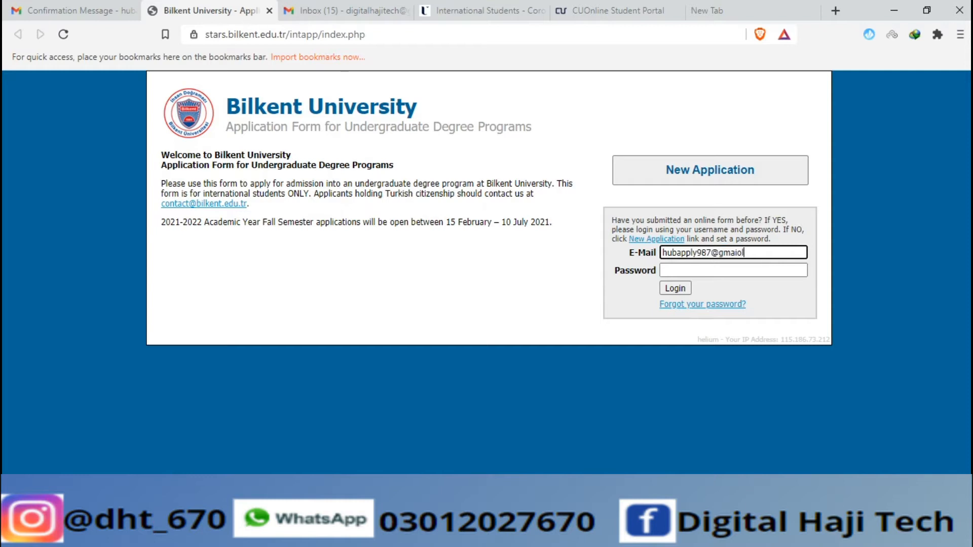
Correct the login e-mail, sign in with the password, let the browser save it, and start a new form
{"action": "key", "text": "BackSpace"}
{"action": "key", "text": "BackSpace"}
{"action": "key", "text": "BackSpace"}
{"action": "key", "text": "BackSpace"}
{"action": "key", "text": "BackSpace"}
{"action": "key", "text": "BackSpace"}
{"action": "type", "text": "il.com"}
{"action": "key", "text": "Tab"}
{"action": "type", "text": "••"}
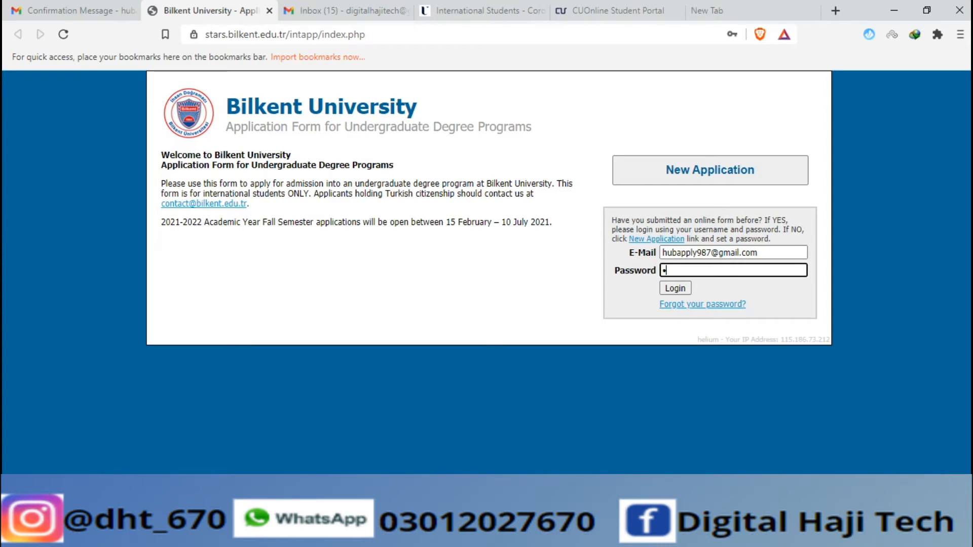
{"action": "type", "text": "•••••••"}
{"action": "key", "text": "Return"}
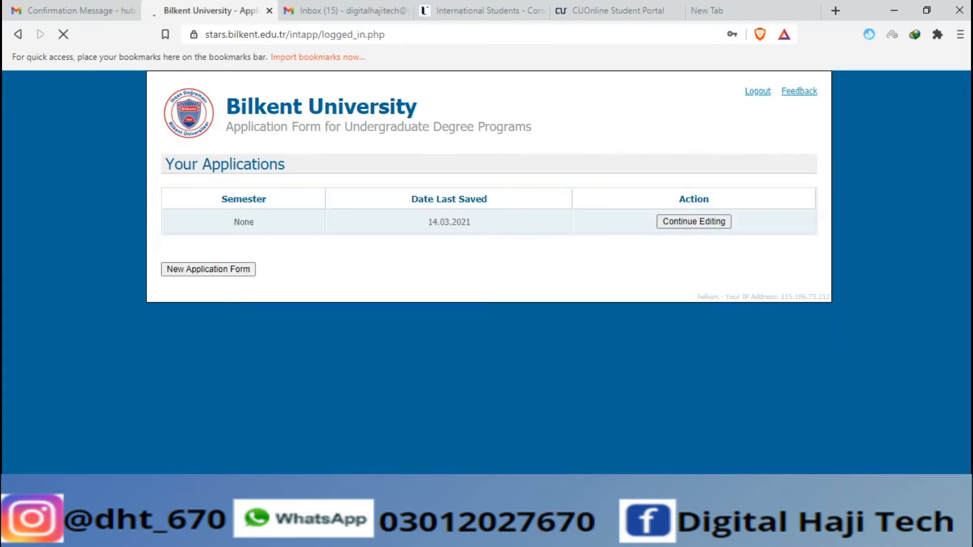
{"action": "left_click", "coordinate": [708, 156]}
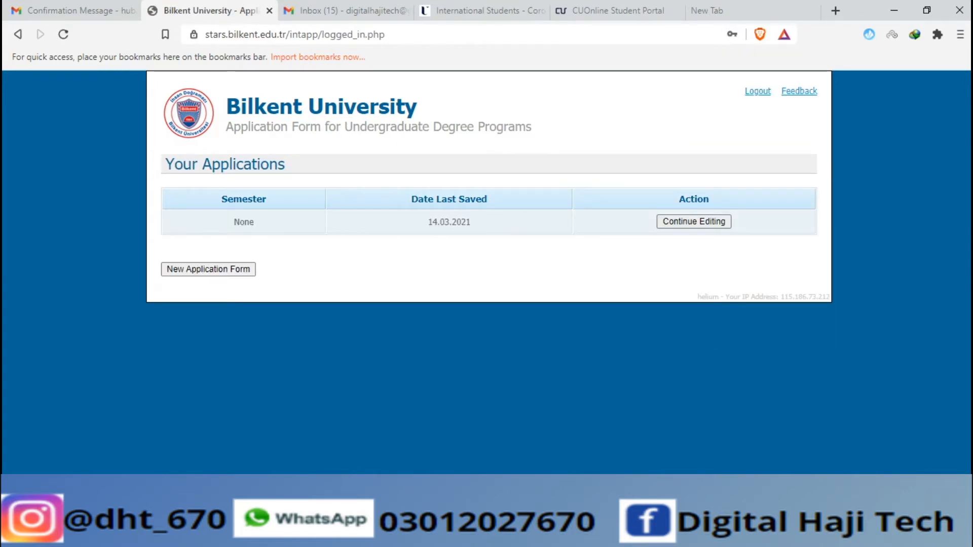
{"action": "left_click", "coordinate": [208, 269]}
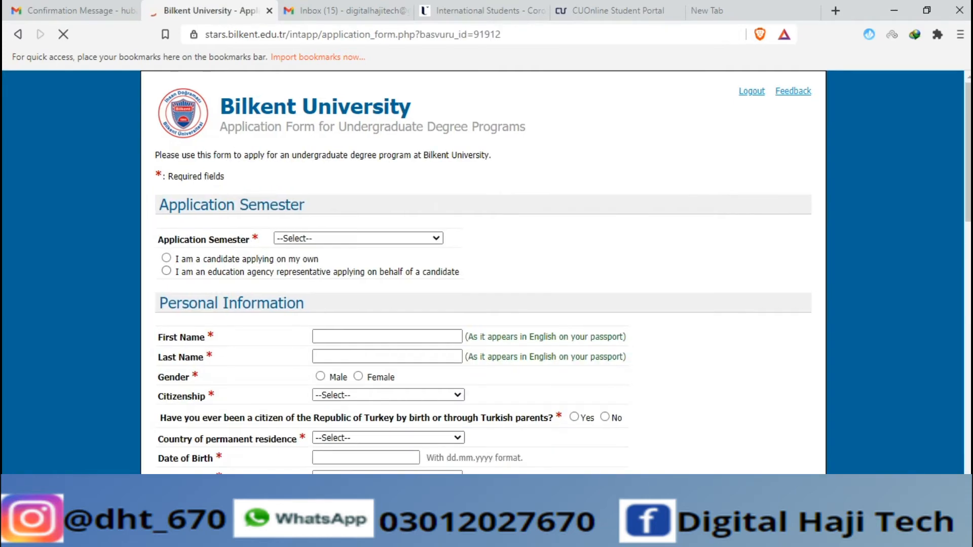
Choose the 2021-2022 Academic Year Fall Semester and apply as an education agency representative
{"action": "scroll", "coordinate": [487, 274], "scroll_direction": "down", "scroll_amount": 2}
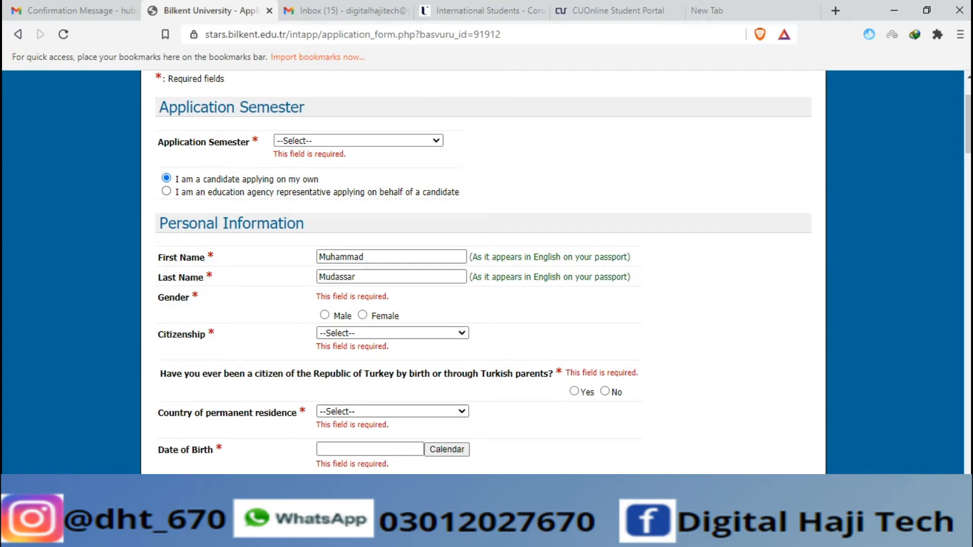
{"action": "left_click", "coordinate": [359, 141]}
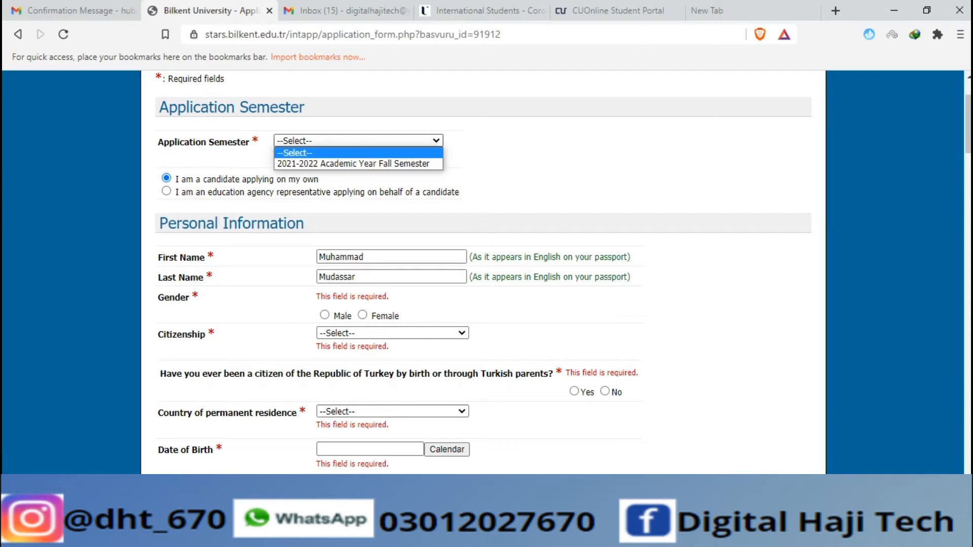
{"action": "left_click", "coordinate": [353, 164]}
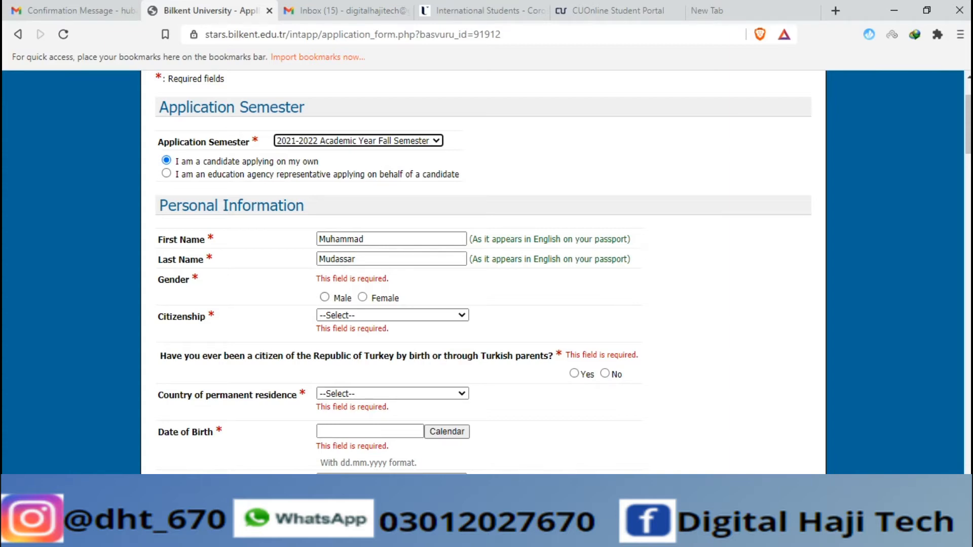
{"action": "left_click", "coordinate": [166, 173]}
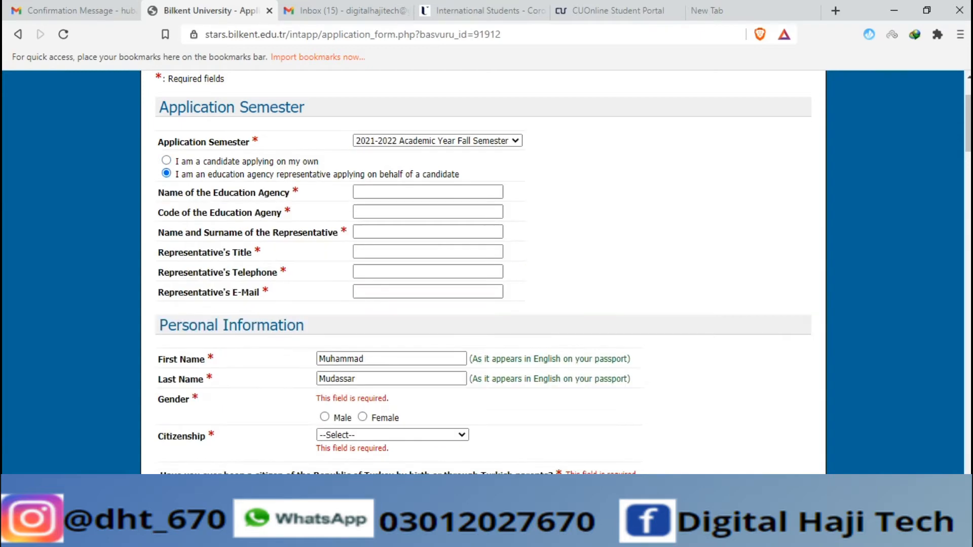
Enter 'Digital Haji Tech' as the education agency's name, leaving the agency code blank
{"action": "left_click", "coordinate": [427, 192]}
{"action": "type", "text": "Di"}
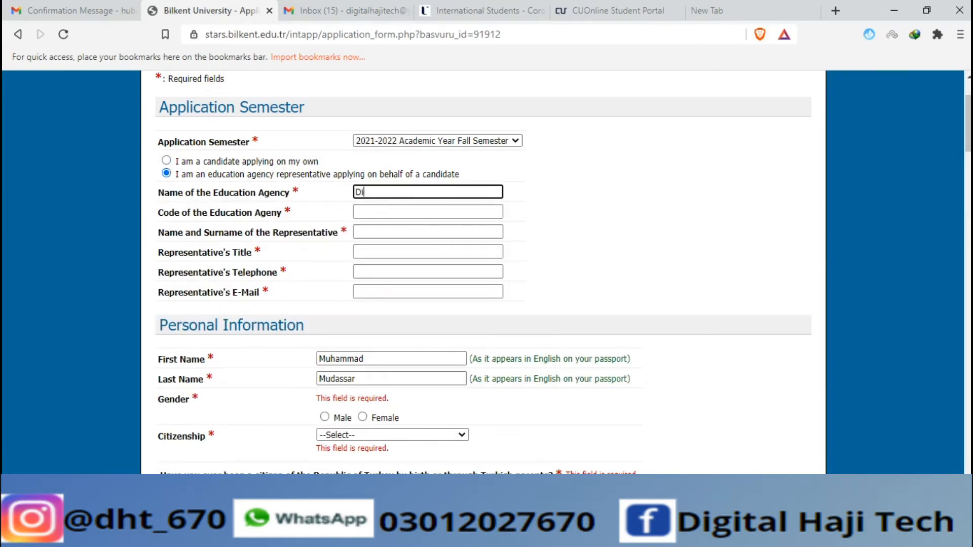
{"action": "type", "text": "gitak"}
{"action": "key", "text": "BackSpace"}
{"action": "type", "text": "l Haji Tech"}
{"action": "key", "text": "Tab"}
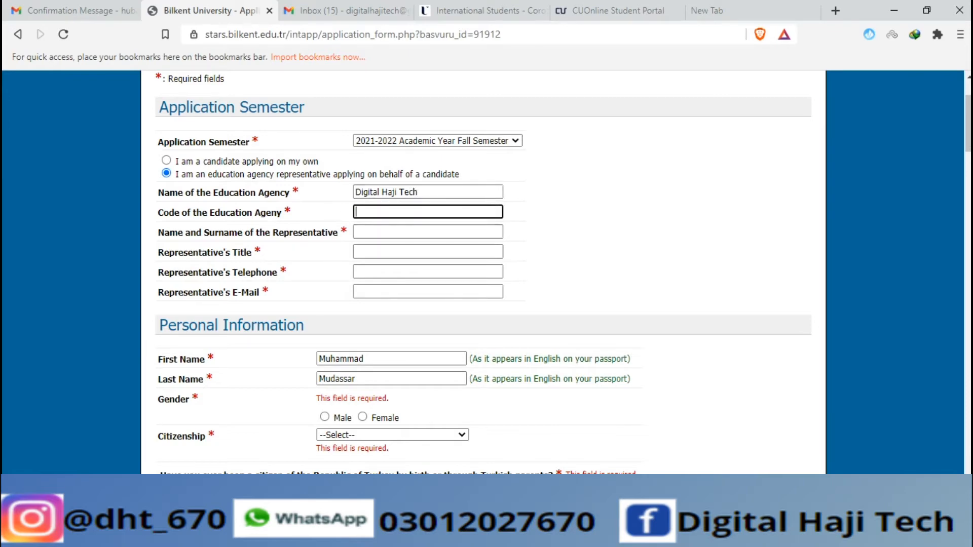
{"action": "scroll", "coordinate": [483, 272], "scroll_direction": "down", "scroll_amount": 3}
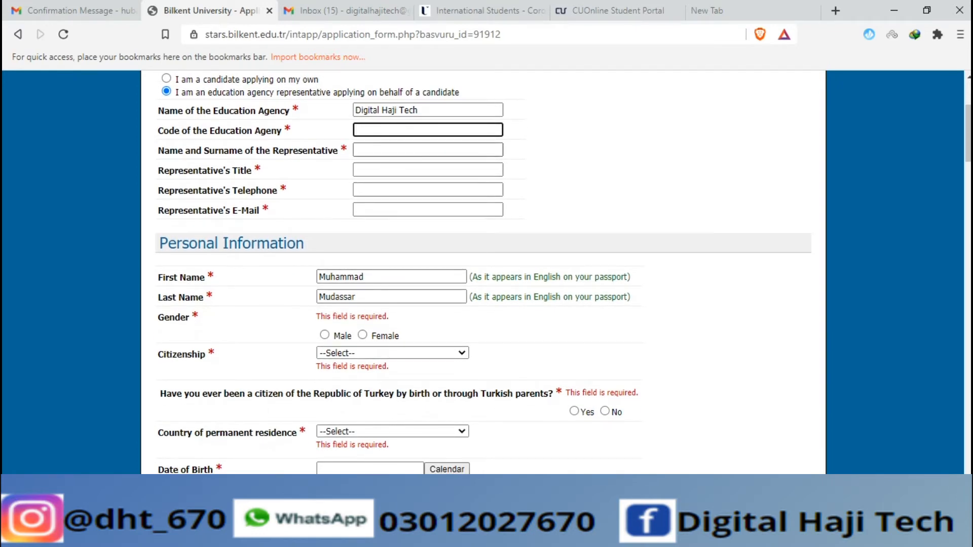
Fill in the representative's name and the title 'Manager', correcting its spelling
{"action": "left_click", "coordinate": [427, 150]}
{"action": "type", "text": "Mudassar"}
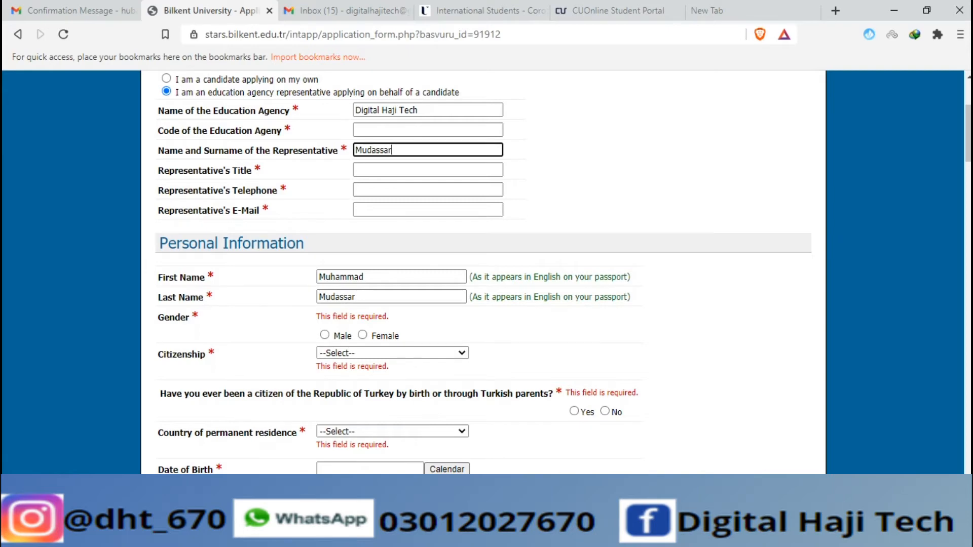
{"action": "left_click", "coordinate": [427, 170]}
{"action": "type", "text": "M"}
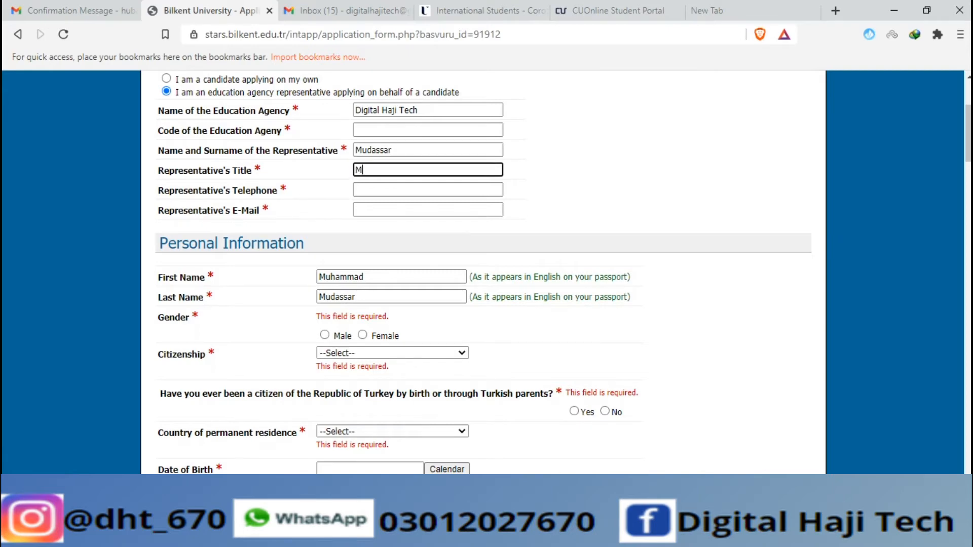
{"action": "key", "text": "BackSpace"}
{"action": "type", "text": "Manger"}
{"action": "left_click", "coordinate": [369, 170]}
{"action": "type", "text": "a"}
Enter the representative's telephone number and the agency's e-mail address
{"action": "key", "text": "Tab"}
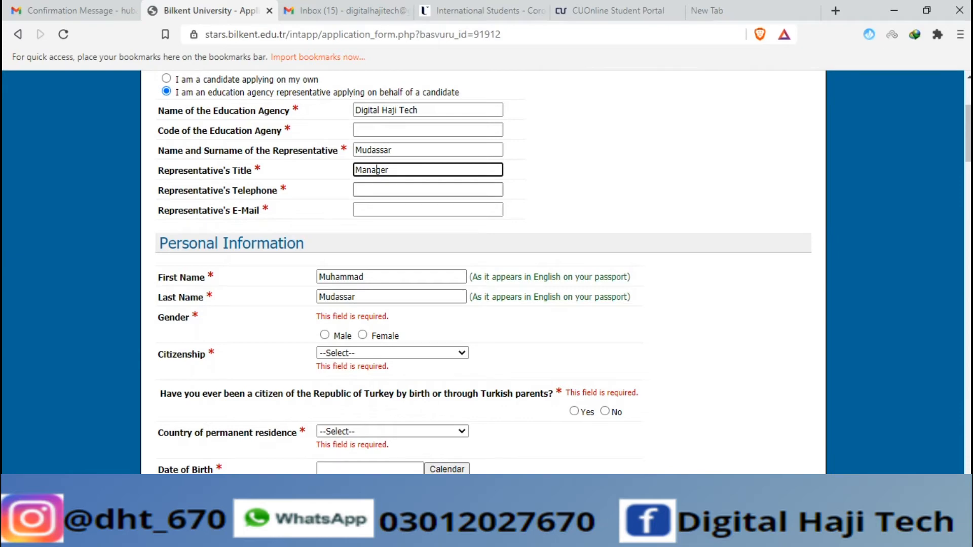
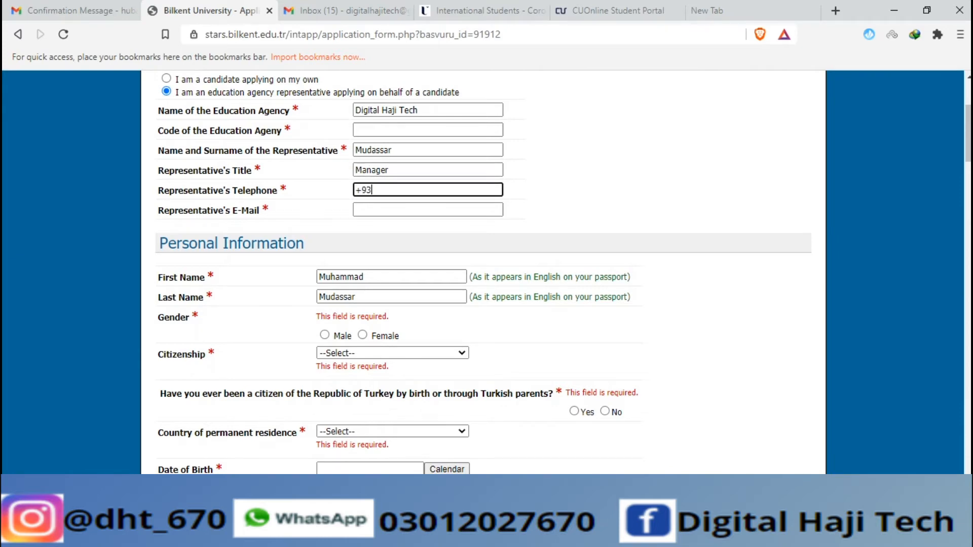
{"action": "key", "text": "Tab"}
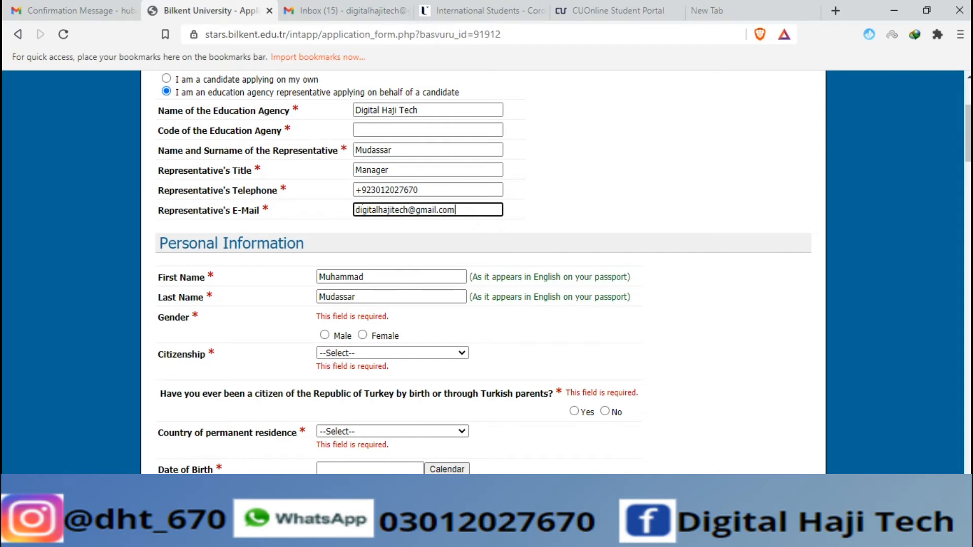
Set gender to male and citizenship to PAKISTAN
{"action": "left_click", "coordinate": [324, 335]}
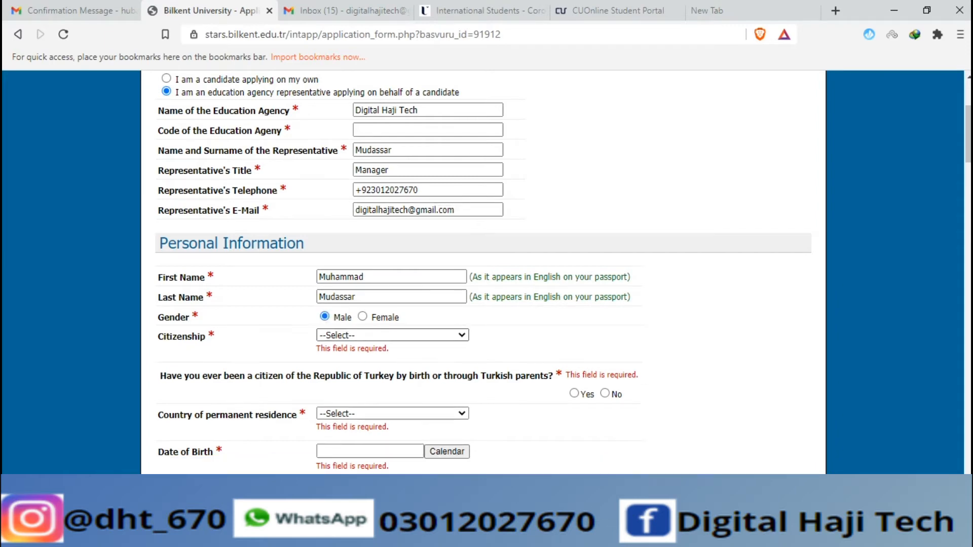
{"action": "scroll", "coordinate": [393, 325], "scroll_direction": "down", "scroll_amount": 1}
{"action": "left_click", "coordinate": [393, 321]}
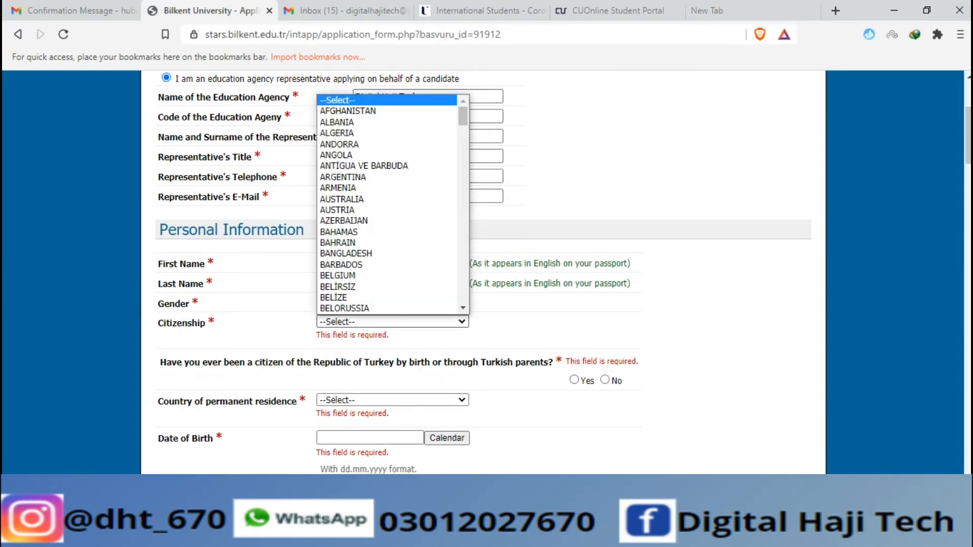
{"action": "key", "text": "p"}
{"action": "key", "text": "Return"}
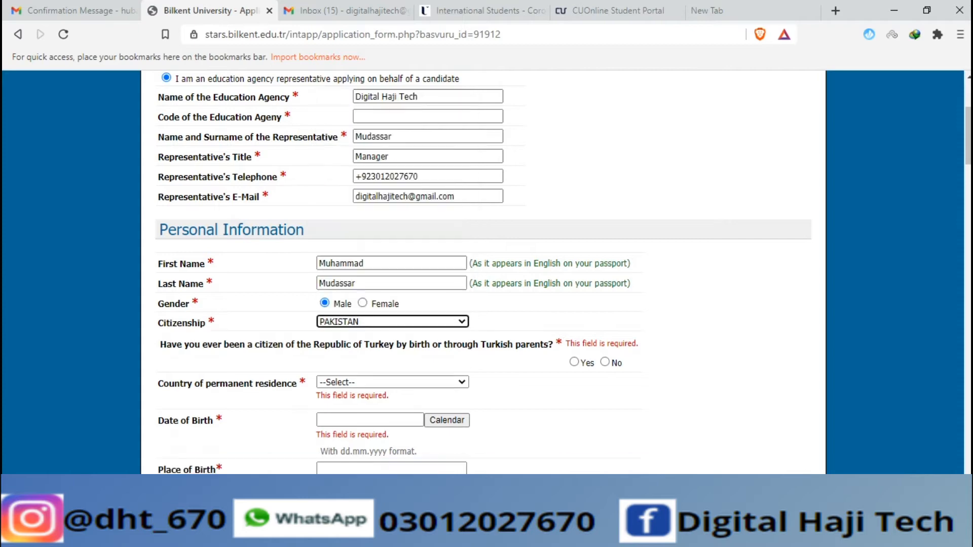
{"action": "scroll", "coordinate": [487, 274], "scroll_direction": "down", "scroll_amount": 3}
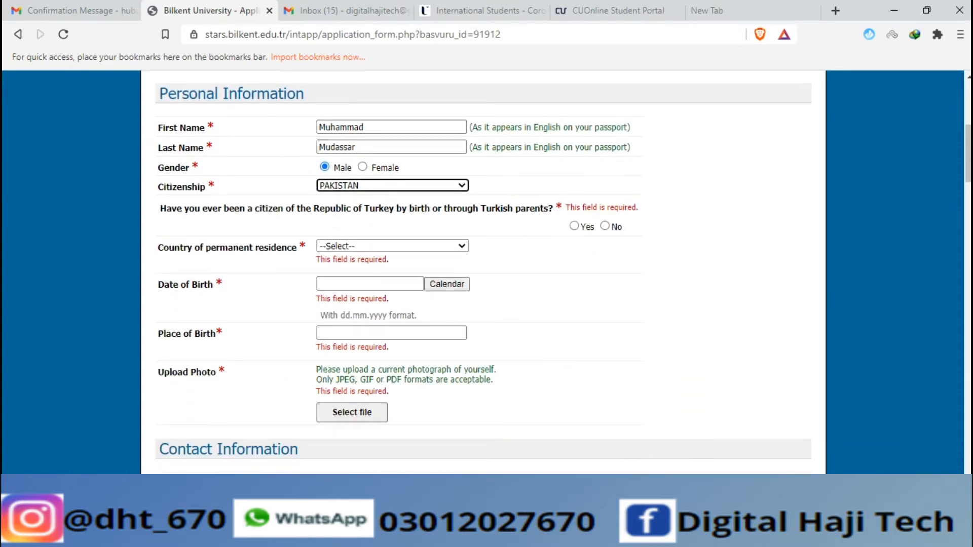
Answer No to prior Turkish citizenship and residence permit card, and set residence country to PAKISTAN
{"action": "left_click", "coordinate": [605, 226]}
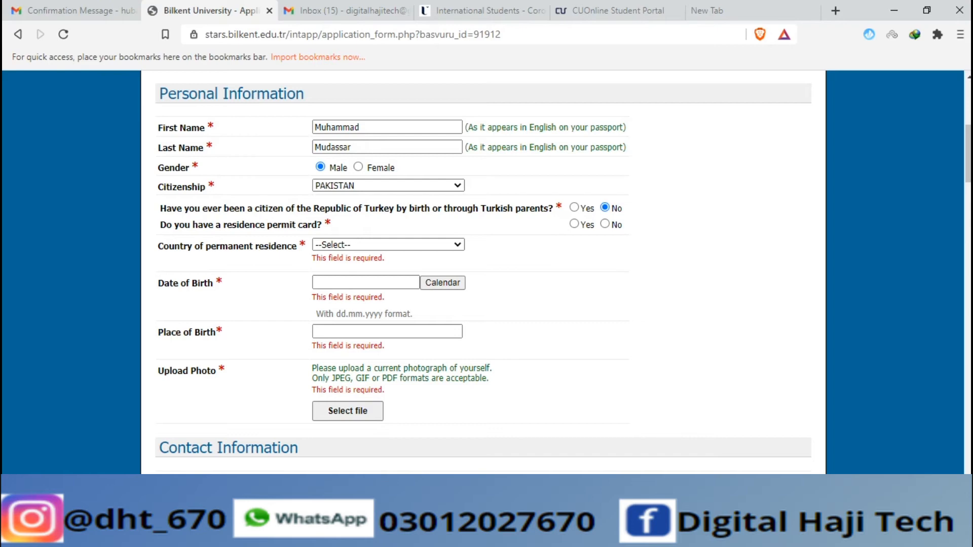
{"action": "left_click", "coordinate": [605, 223]}
{"action": "left_click", "coordinate": [388, 244]}
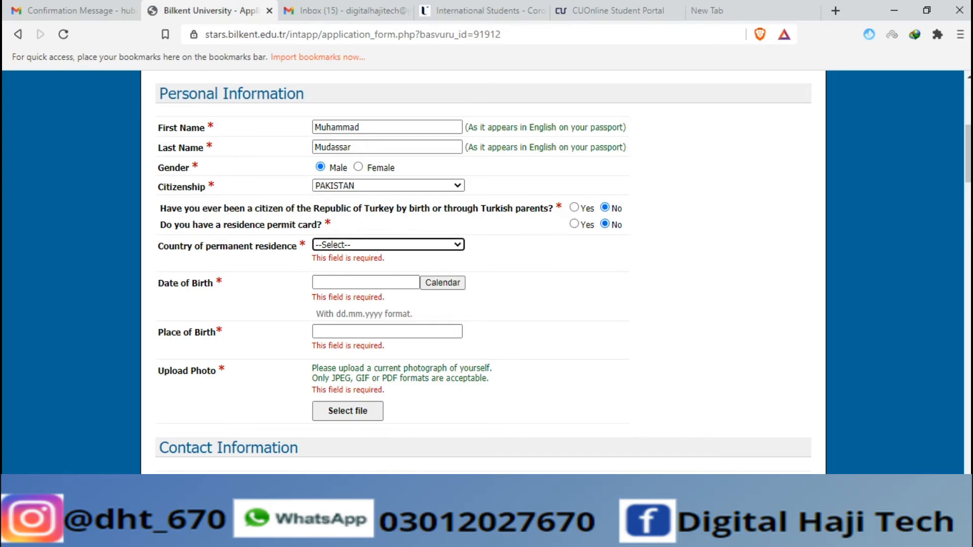
{"action": "left_click", "coordinate": [388, 244]}
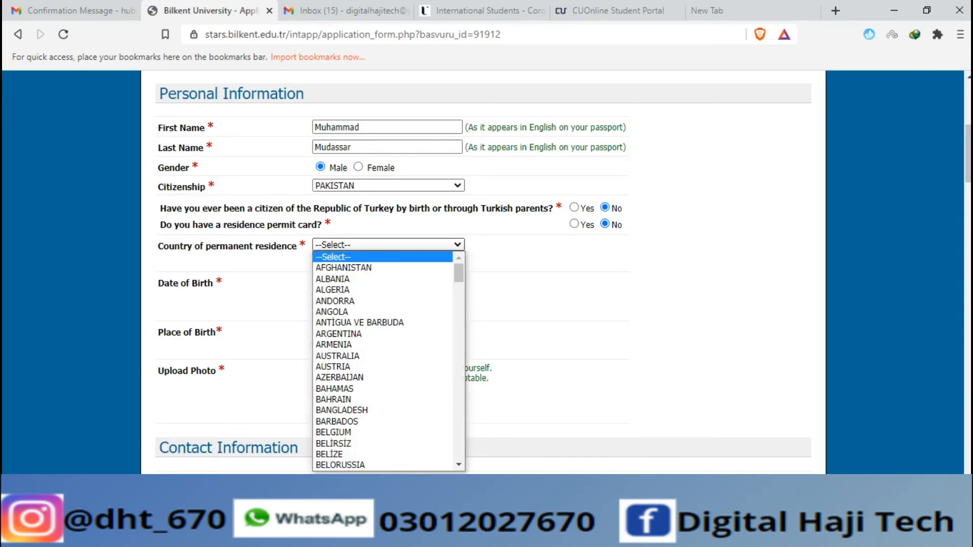
{"action": "key", "text": "p"}
{"action": "key", "text": "Return"}
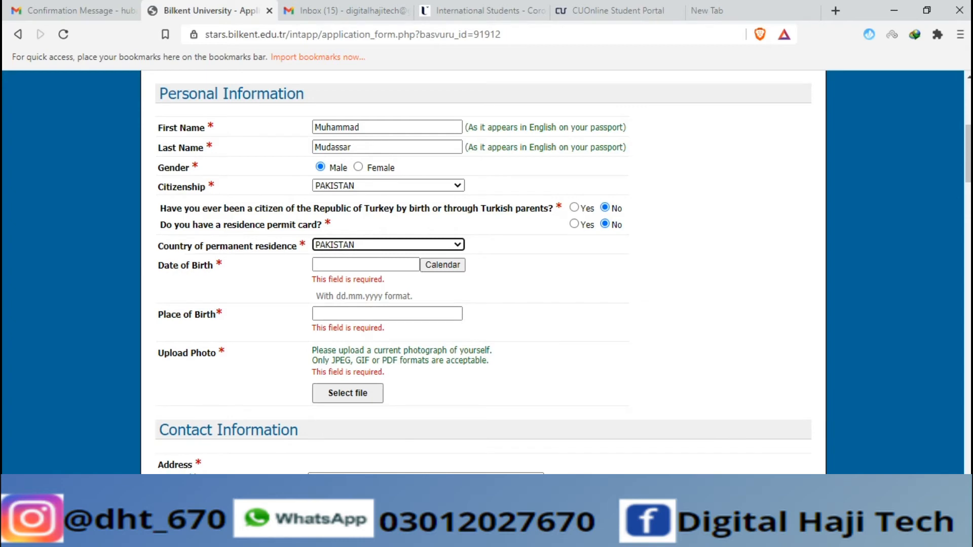
{"action": "left_click", "coordinate": [375, 264]}
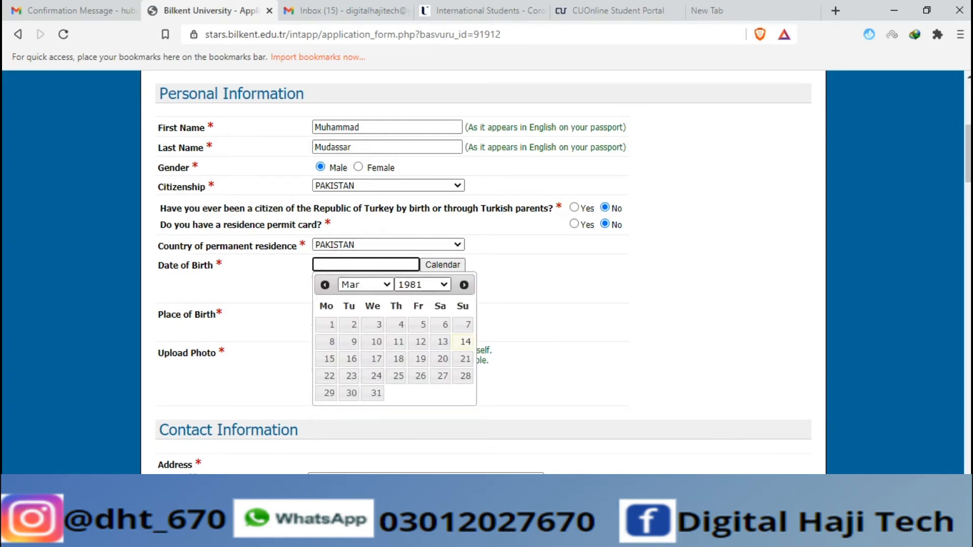
{"action": "left_click", "coordinate": [422, 284]}
{"action": "scroll", "coordinate": [417, 222], "scroll_direction": "down", "scroll_amount": 1}
{"action": "left_click", "coordinate": [416, 209]}
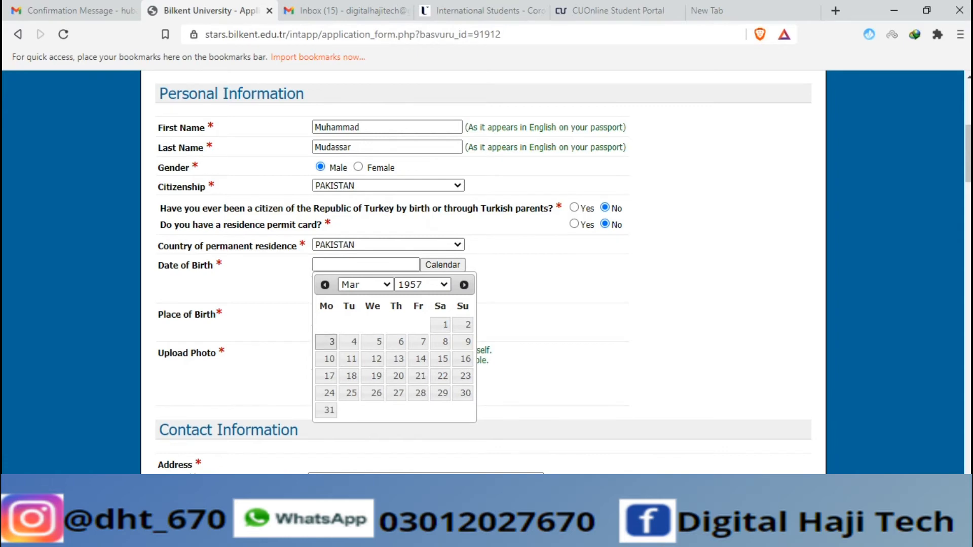
{"action": "left_click", "coordinate": [326, 342]}
{"action": "left_click", "coordinate": [349, 313]}
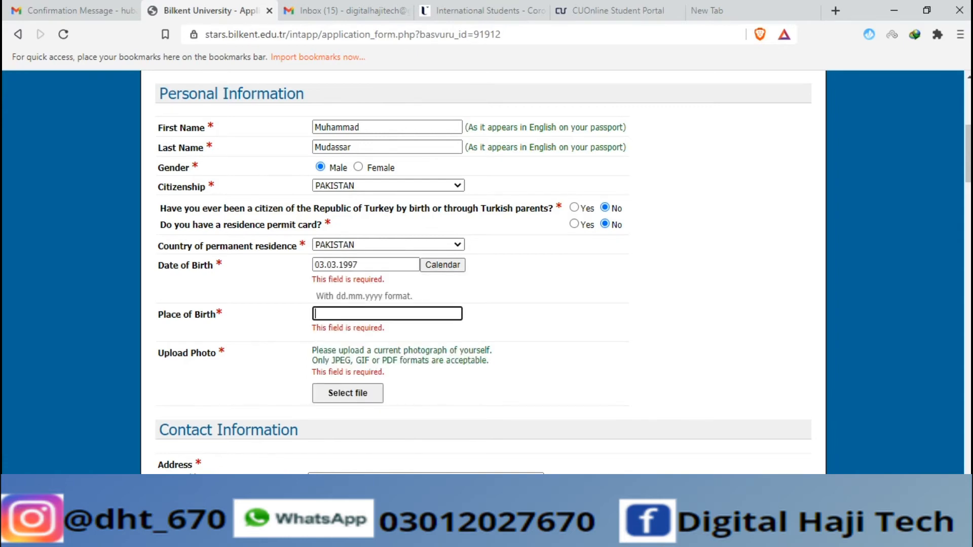
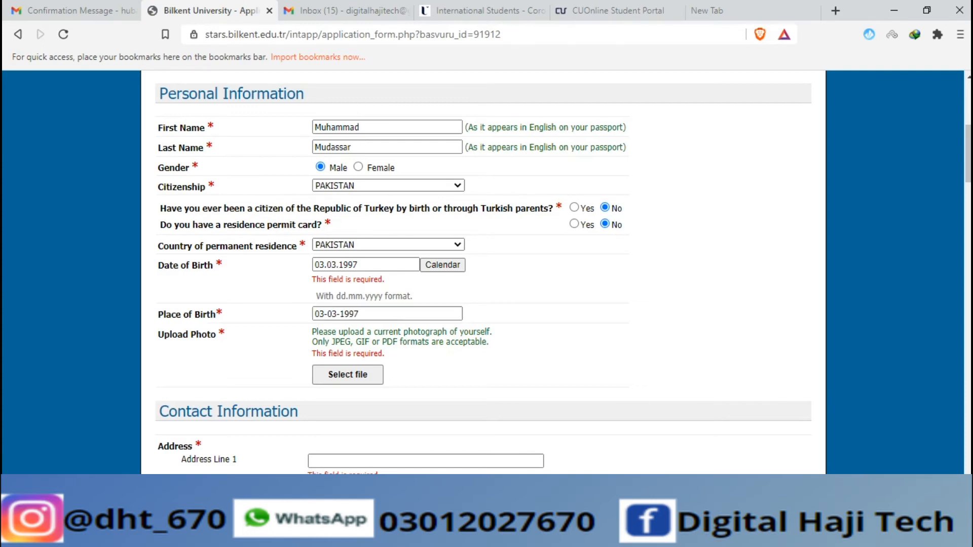
{"action": "scroll", "coordinate": [298, 178], "scroll_direction": "down", "scroll_amount": 5}
{"action": "scroll", "coordinate": [298, 178], "scroll_direction": "up", "scroll_amount": 5}
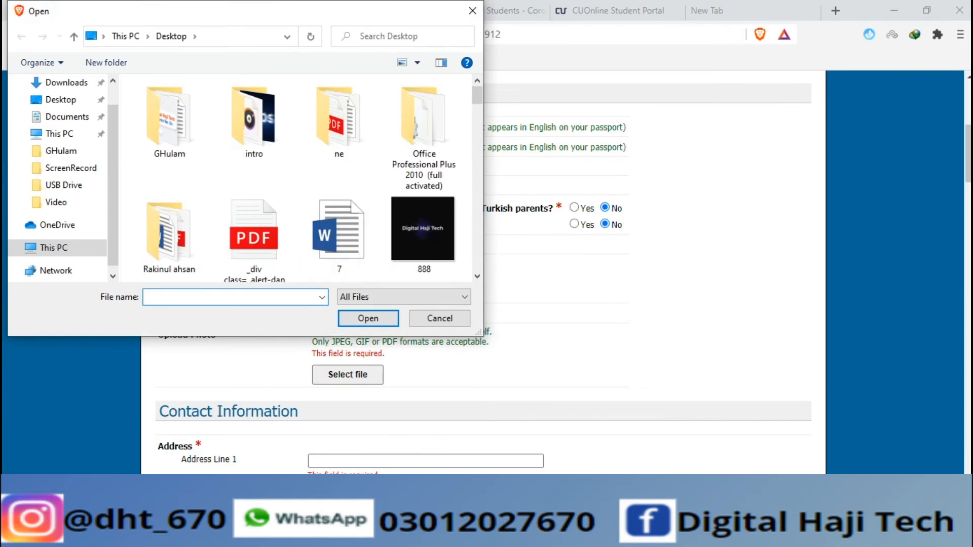
Try uploading a file as the photo, which is rejected as an invalid file type
{"action": "scroll", "coordinate": [424, 174], "scroll_direction": "down", "scroll_amount": 10}
{"action": "scroll", "coordinate": [424, 152], "scroll_direction": "down", "scroll_amount": 3}
{"action": "scroll", "coordinate": [424, 152], "scroll_direction": "up", "scroll_amount": 3}
{"action": "scroll", "coordinate": [424, 152], "scroll_direction": "down", "scroll_amount": 3}
{"action": "left_click", "coordinate": [169, 109]}
{"action": "left_click", "coordinate": [368, 318]}
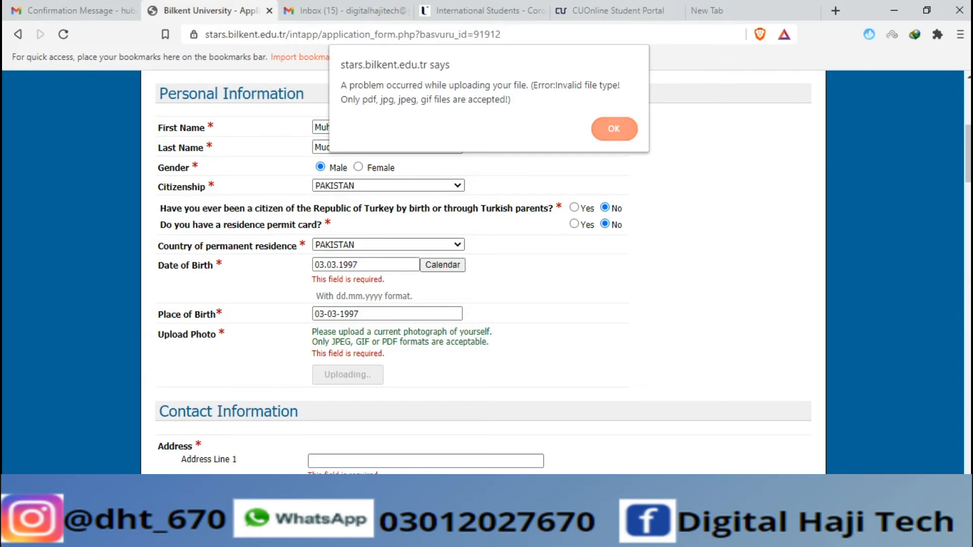
{"action": "left_click", "coordinate": [614, 129]}
Upload the applicant's portrait image as the photo and dismiss the success message
{"action": "left_click", "coordinate": [348, 346]}
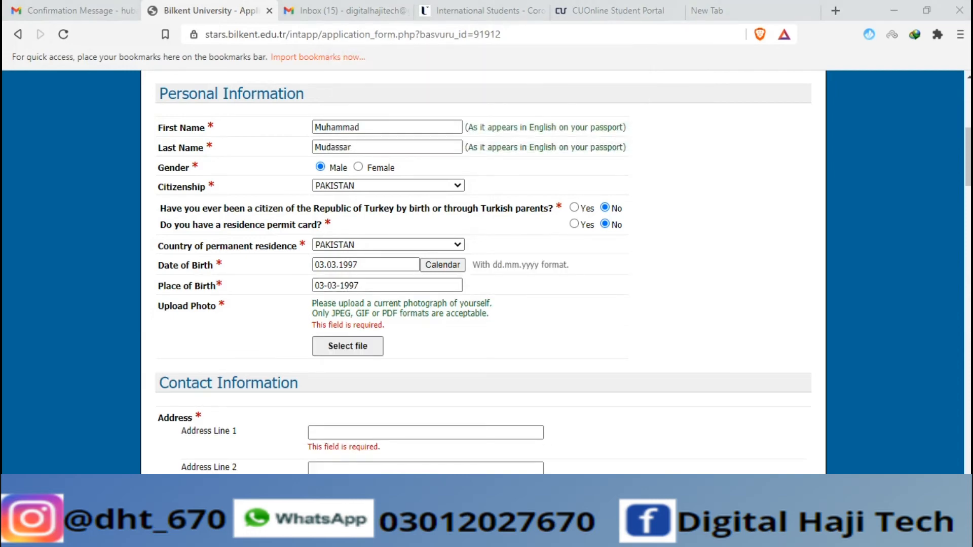
{"action": "scroll", "coordinate": [339, 233], "scroll_direction": "down", "scroll_amount": 5}
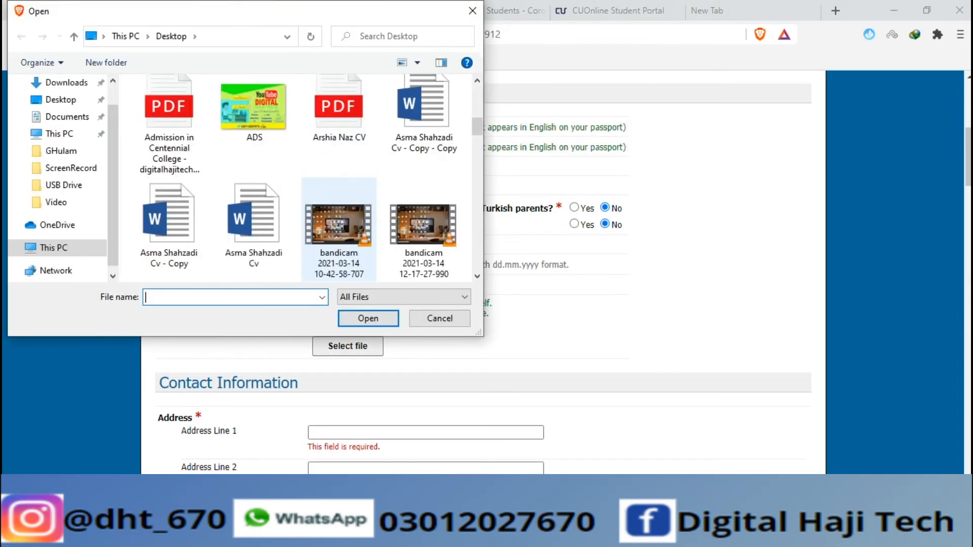
{"action": "scroll", "coordinate": [339, 233], "scroll_direction": "up", "scroll_amount": 2}
{"action": "scroll", "coordinate": [339, 233], "scroll_direction": "down", "scroll_amount": 5}
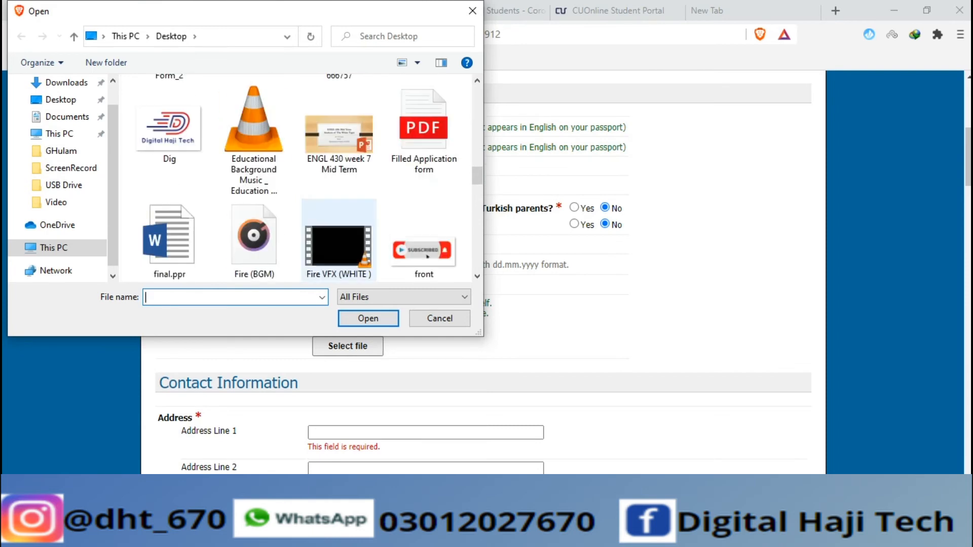
{"action": "scroll", "coordinate": [339, 233], "scroll_direction": "down", "scroll_amount": 6}
{"action": "left_click", "coordinate": [170, 147]}
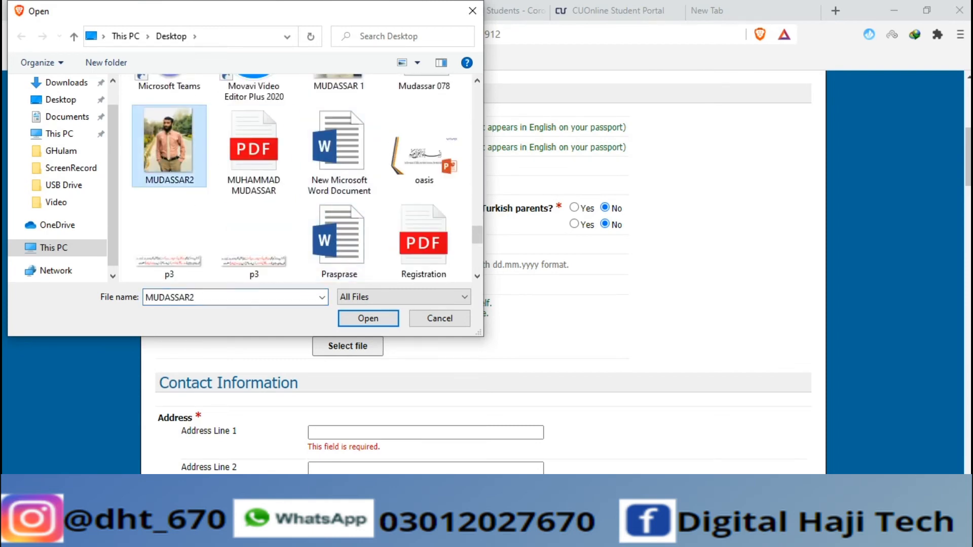
{"action": "key", "text": "Return"}
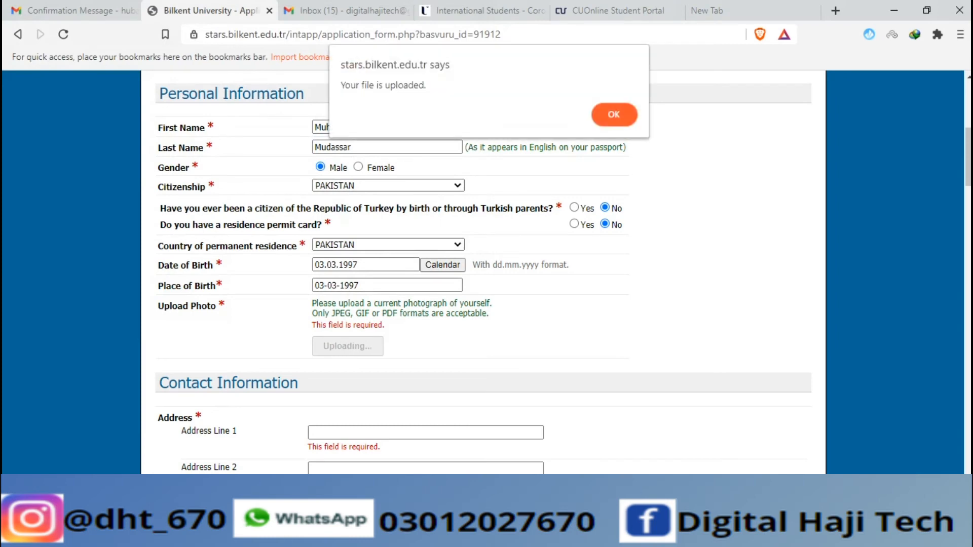
{"action": "key", "text": "Return"}
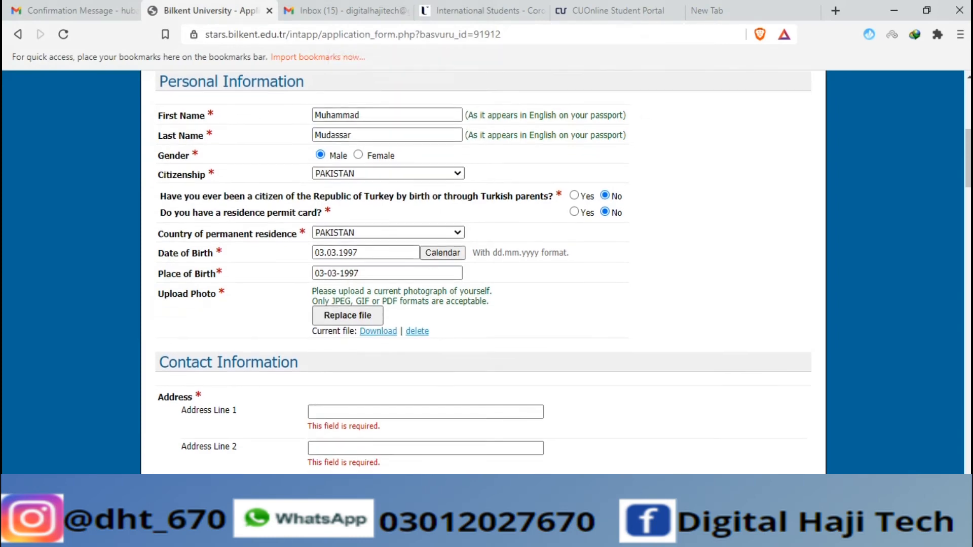
{"action": "scroll", "coordinate": [426, 273], "scroll_direction": "down", "scroll_amount": 3}
Enter the applicant's street address in Address Line 1 and Address Line 2
{"action": "left_click", "coordinate": [425, 234]}
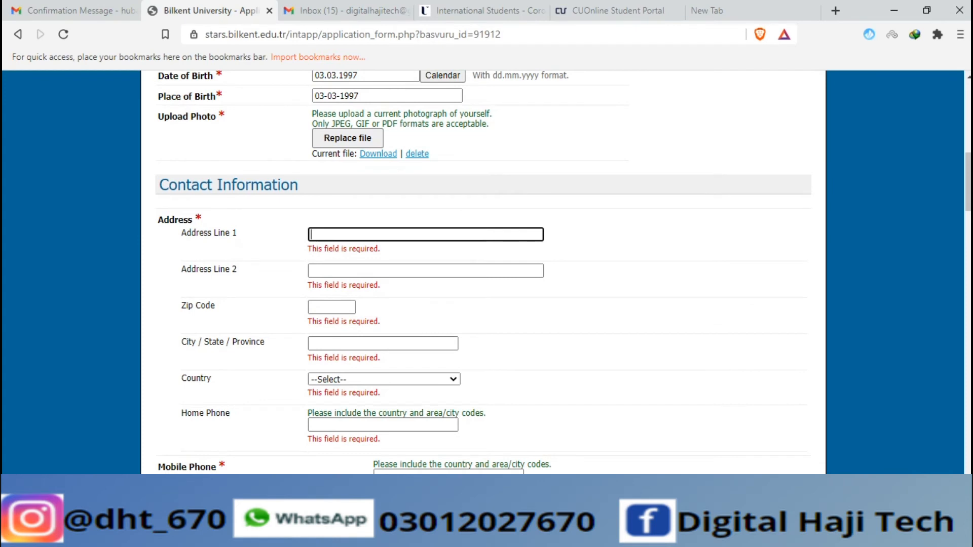
{"action": "type", "text": "Sahiw"}
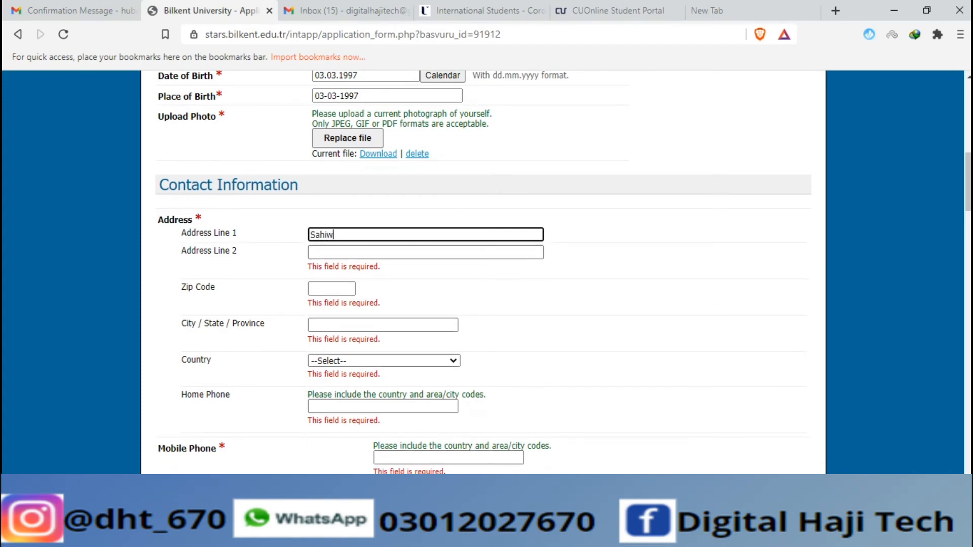
{"action": "type", "text": "al Punjab Pakistan"}
{"action": "left_click", "coordinate": [365, 253]}
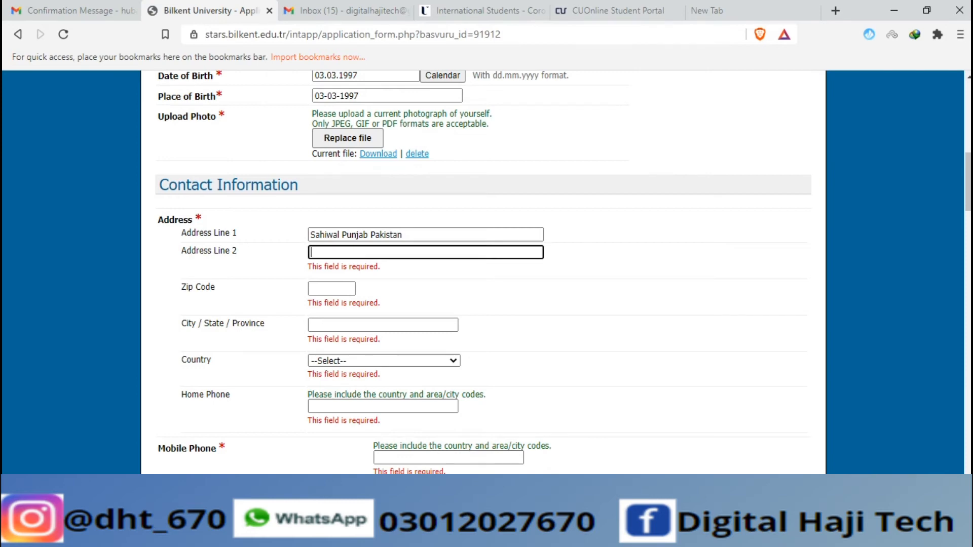
{"action": "type", "text": "Bahwalnagr"}
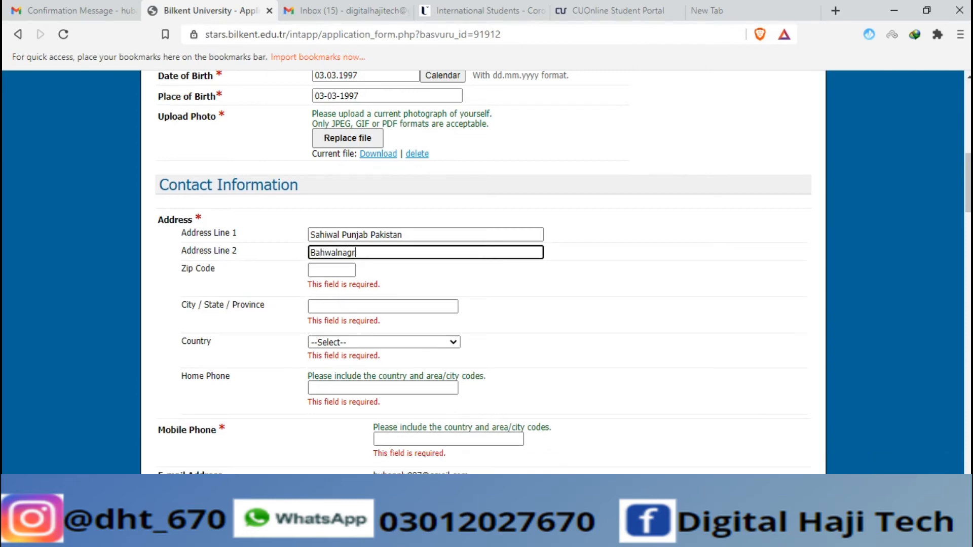
{"action": "type", "text": " Punjab Pakistam"}
{"action": "key", "text": "BackSpace"}
{"action": "key", "text": "BackSpace"}
{"action": "type", "text": "n"}
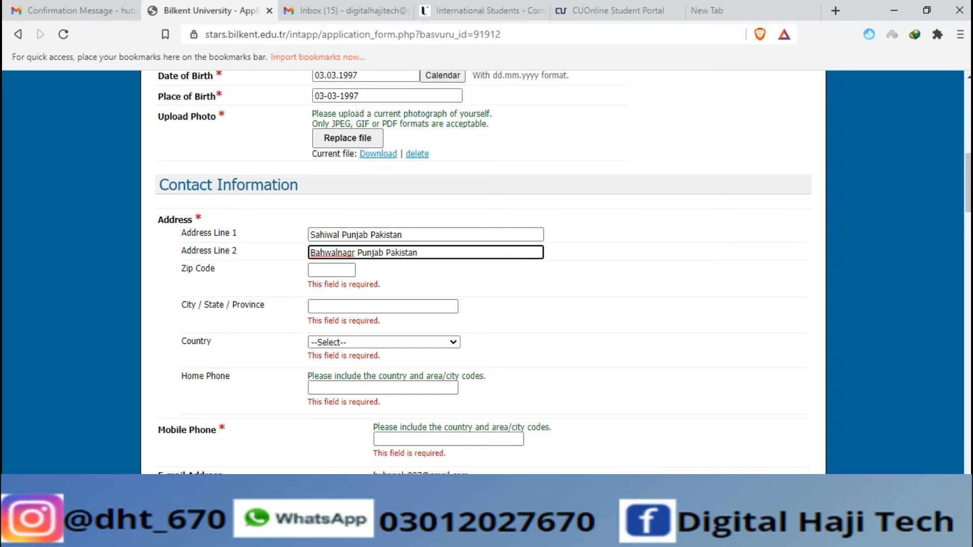
Fill in the zip code and city, and select PAKISTAN as the country
{"action": "key", "text": "Tab"}
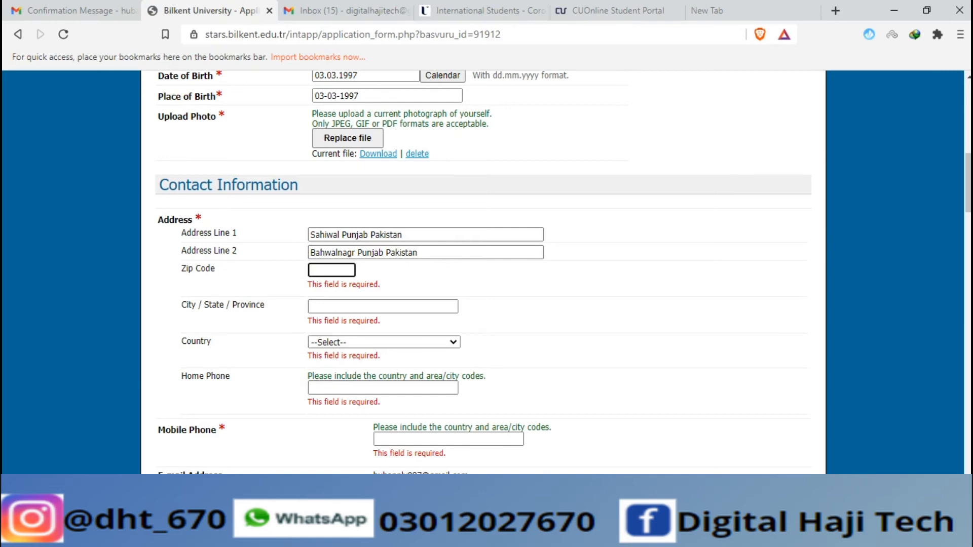
{"action": "type", "text": "57000"}
{"action": "key", "text": "Tab"}
{"action": "type", "text": "Punab"}
{"action": "key", "text": "BackSpace"}
{"action": "key", "text": "BackSpace"}
{"action": "key", "text": "BackSpace"}
{"action": "key", "text": "BackSpace"}
{"action": "key", "text": "BackSpace"}
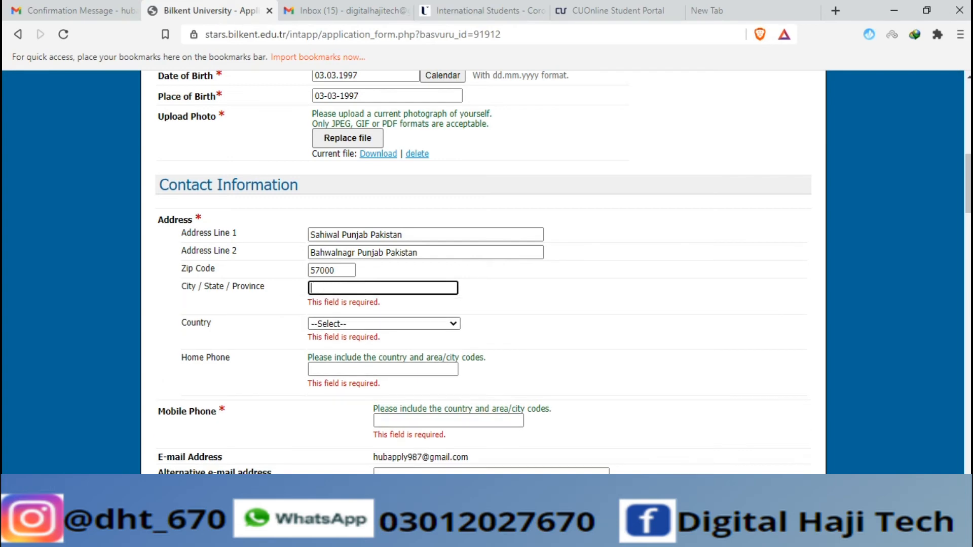
{"action": "type", "text": "Sah"}
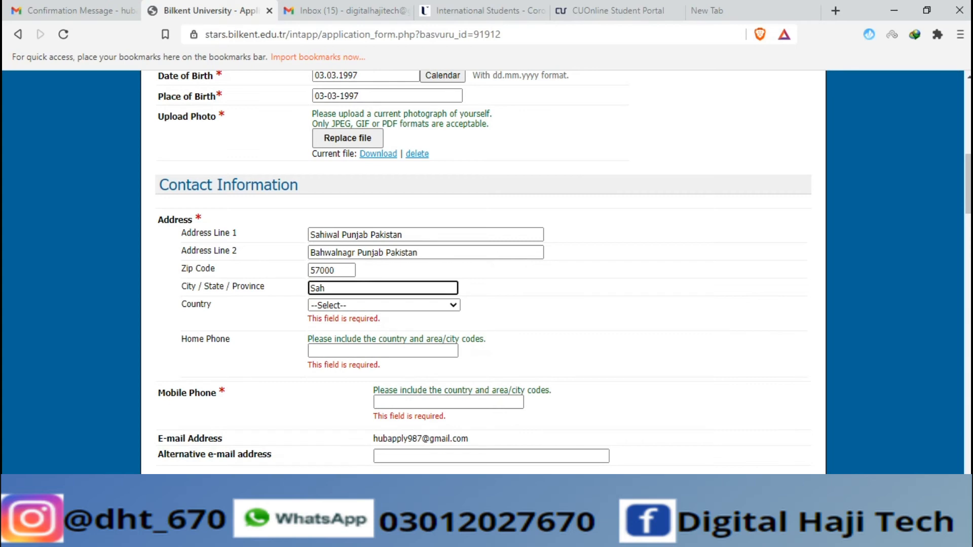
{"action": "type", "text": "iwal"}
{"action": "left_click", "coordinate": [383, 305]}
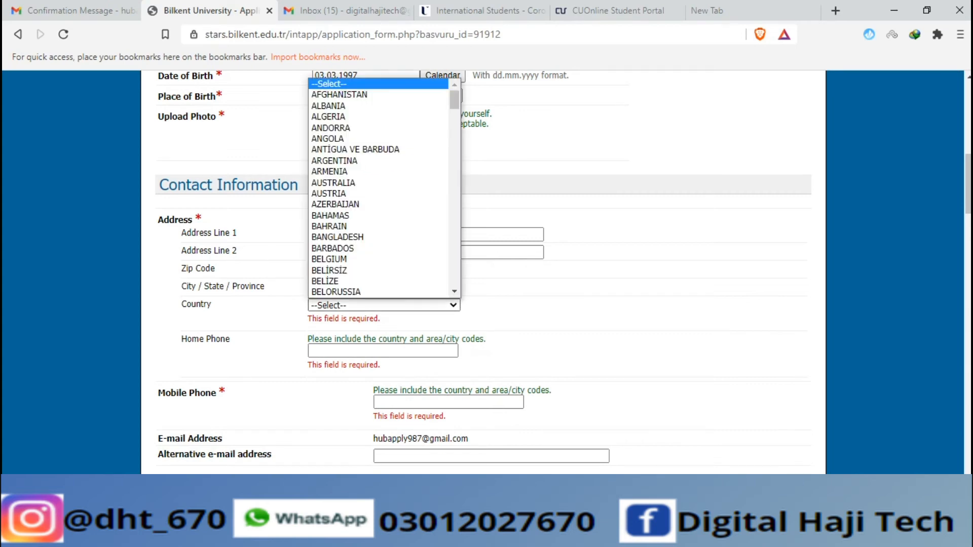
{"action": "key", "text": "p"}
{"action": "key", "text": "Return"}
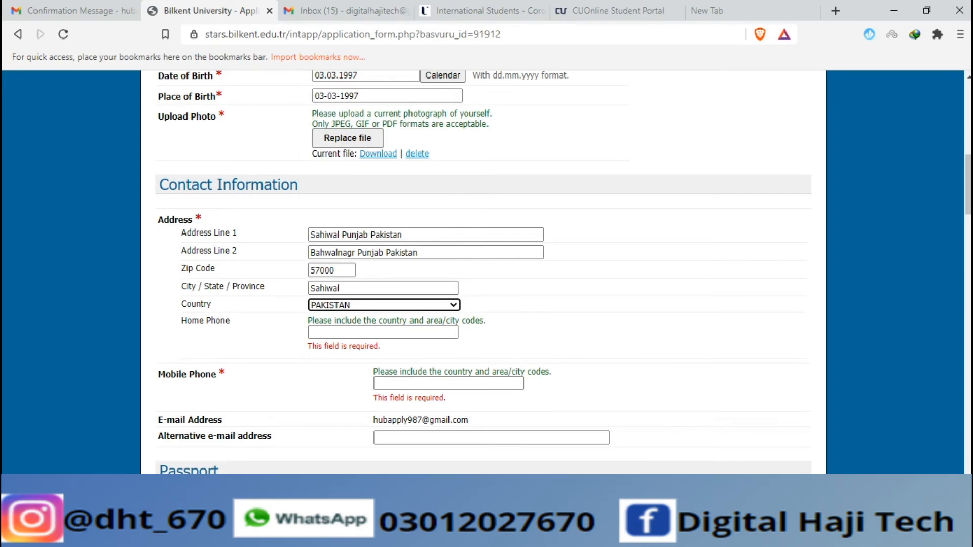
Enter the applicant's home phone and mobile phone numbers
{"action": "left_click", "coordinate": [382, 332]}
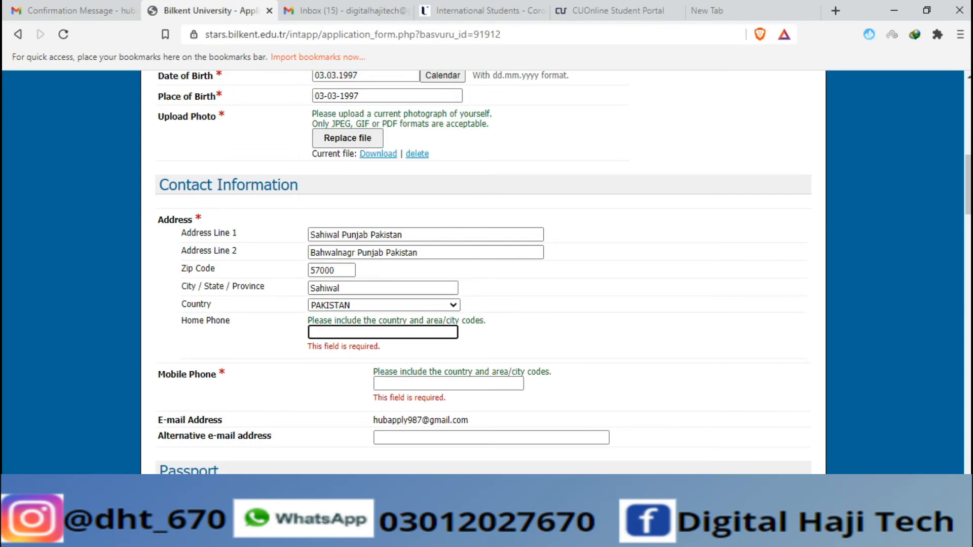
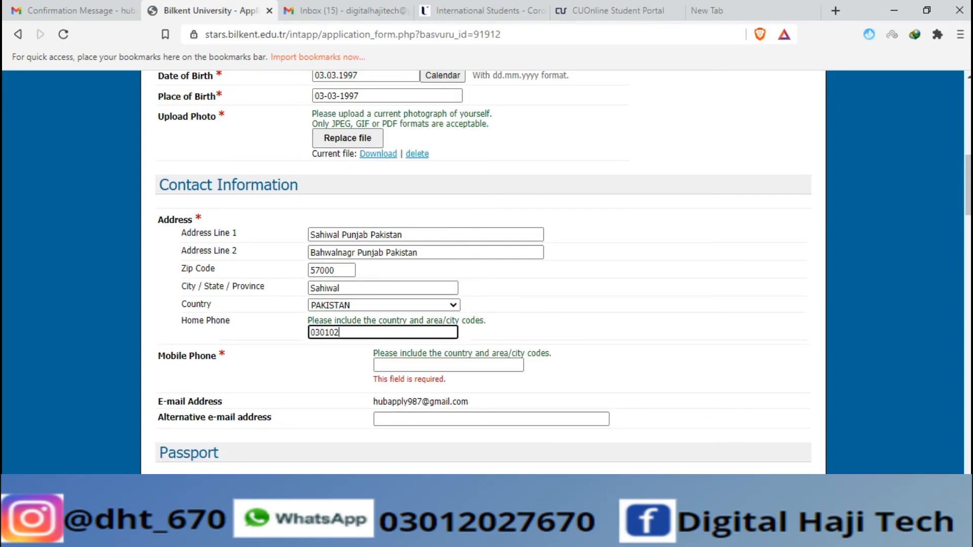
{"action": "left_click", "coordinate": [448, 366]}
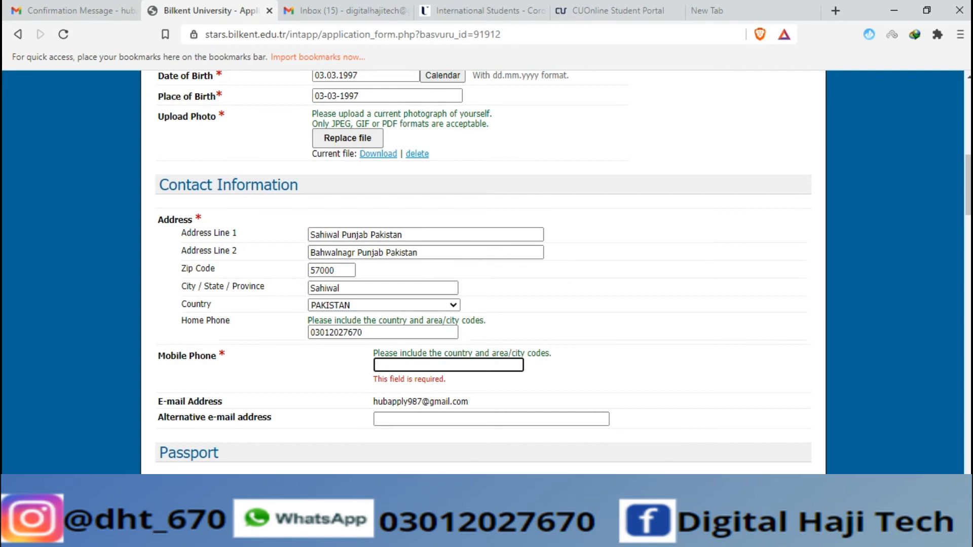
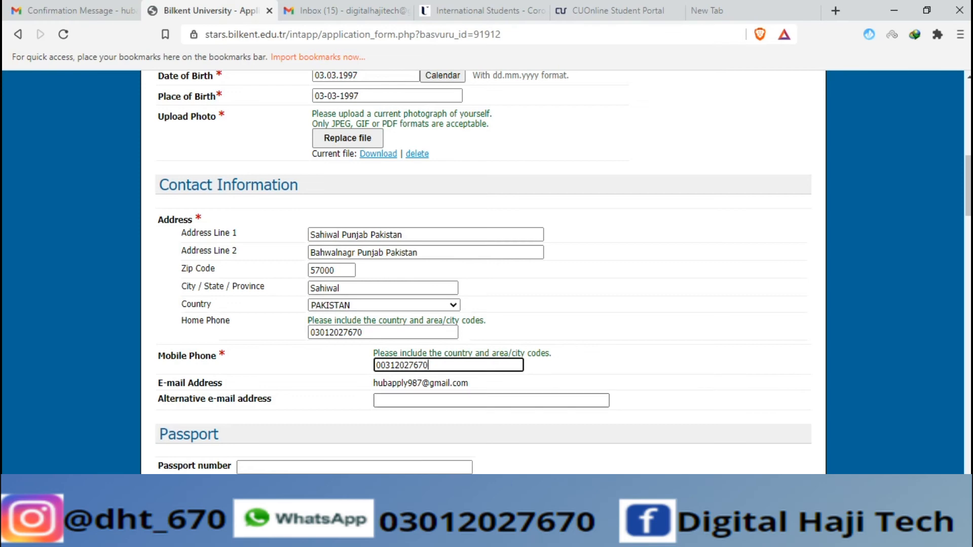
Enter the applicant's alternative e-mail address
{"action": "left_click", "coordinate": [446, 400]}
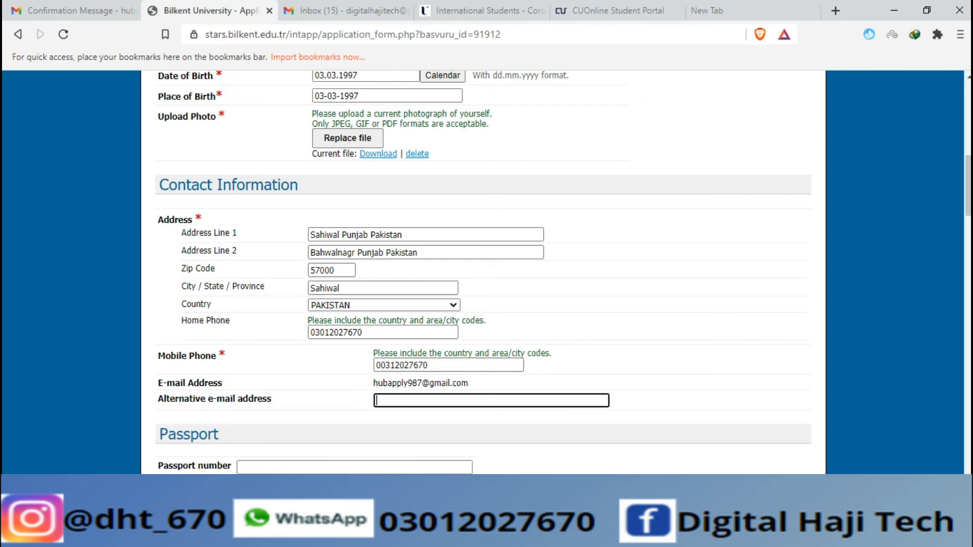
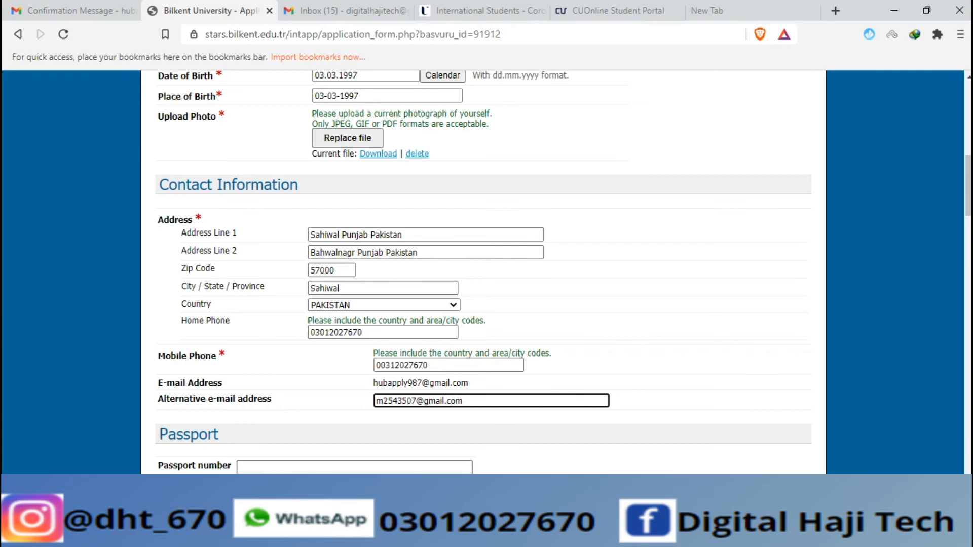
{"action": "scroll", "coordinate": [483, 272], "scroll_direction": "down", "scroll_amount": 3}
{"action": "left_click", "coordinate": [354, 328]}
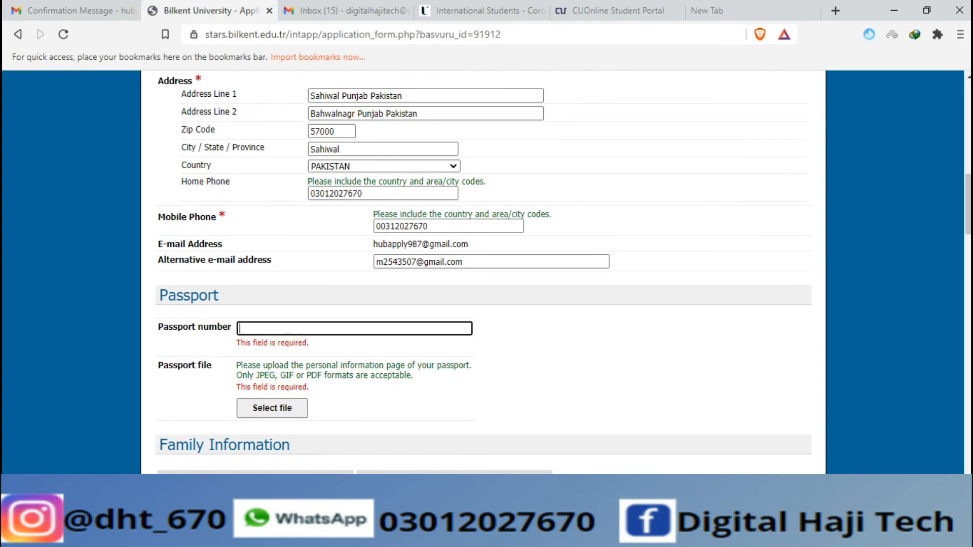
{"action": "scroll", "coordinate": [484, 272], "scroll_direction": "down", "scroll_amount": 3}
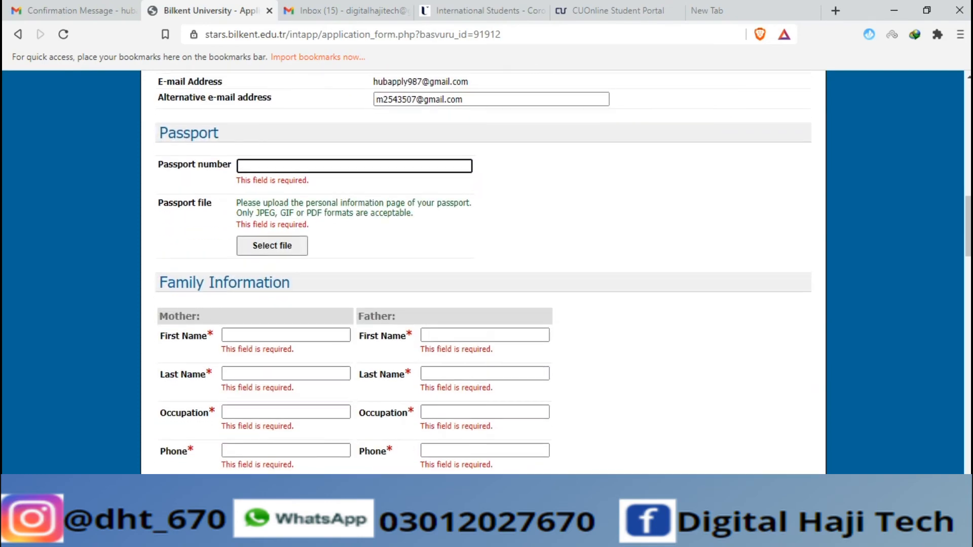
{"action": "scroll", "coordinate": [483, 272], "scroll_direction": "down", "scroll_amount": 8}
{"action": "scroll", "coordinate": [483, 272], "scroll_direction": "down", "scroll_amount": 20}
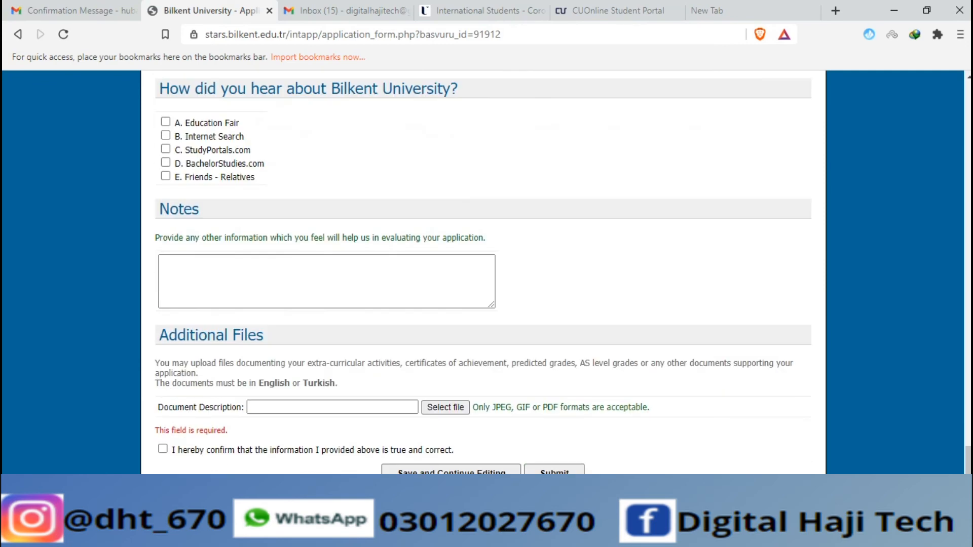
{"action": "scroll", "coordinate": [483, 272], "scroll_direction": "up", "scroll_amount": 2}
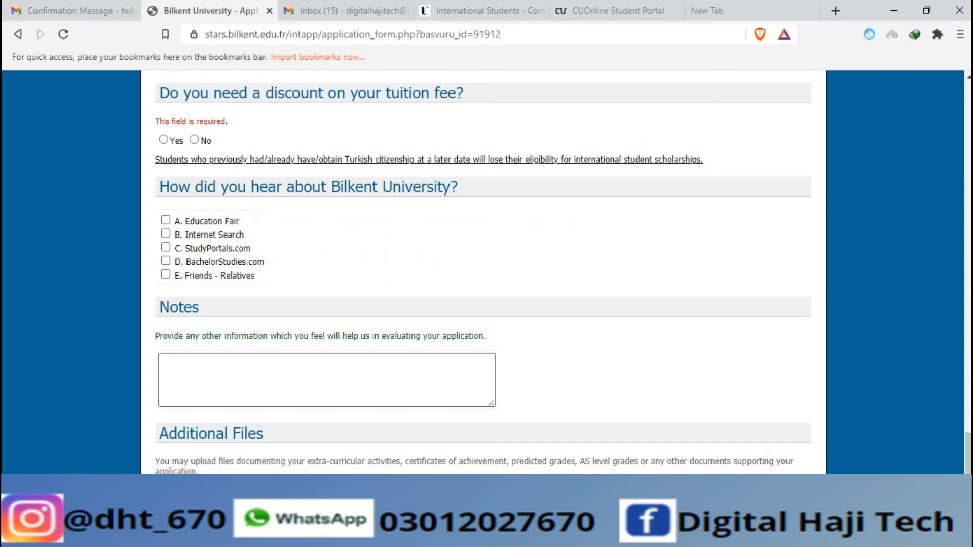
{"action": "scroll", "coordinate": [484, 273], "scroll_direction": "up", "scroll_amount": 3}
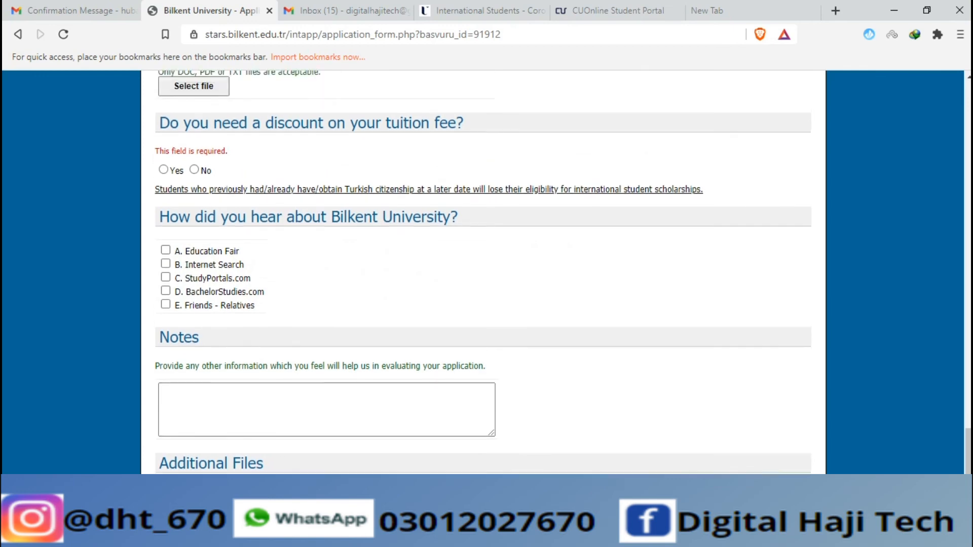
{"action": "scroll", "coordinate": [483, 272], "scroll_direction": "up", "scroll_amount": 5}
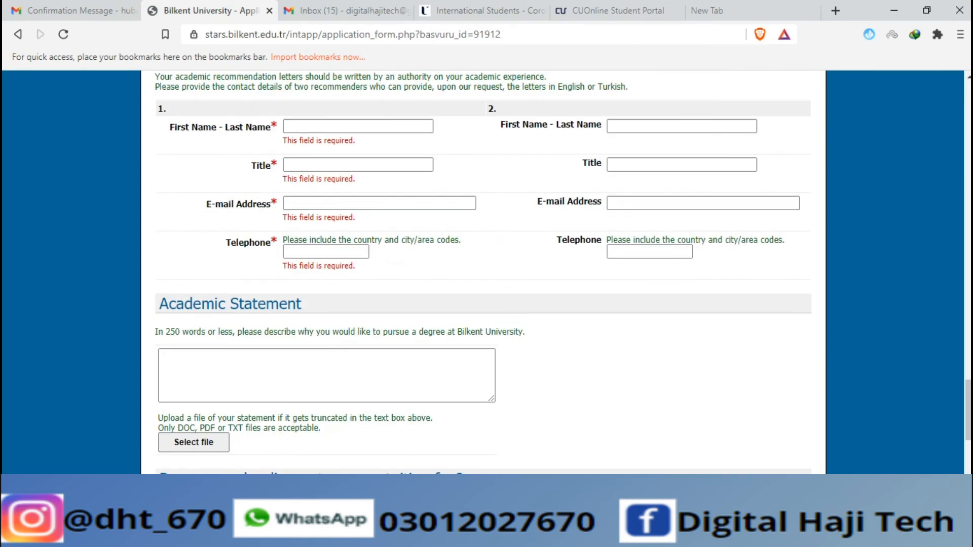
{"action": "scroll", "coordinate": [483, 272], "scroll_direction": "up", "scroll_amount": 4}
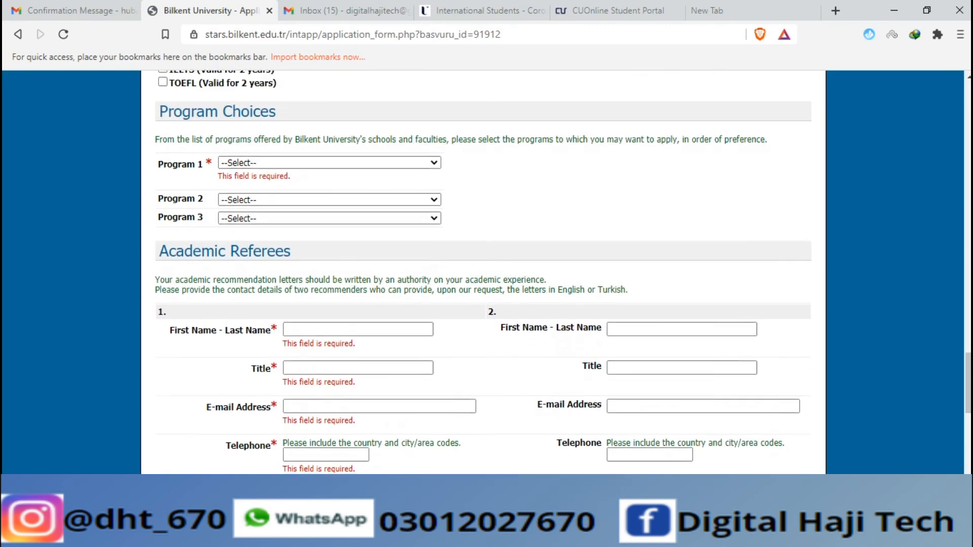
{"action": "scroll", "coordinate": [483, 272], "scroll_direction": "down", "scroll_amount": 6}
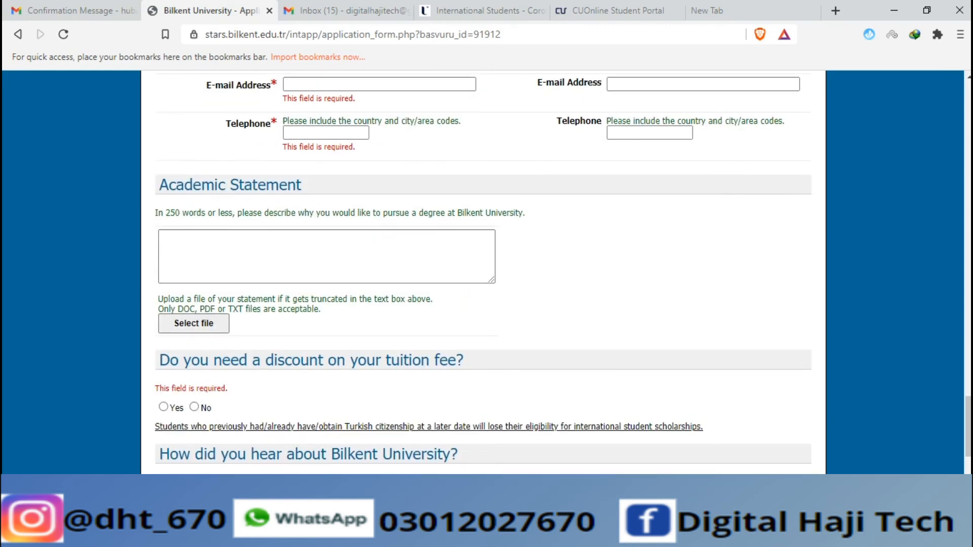
{"action": "scroll", "coordinate": [483, 272], "scroll_direction": "up", "scroll_amount": 6}
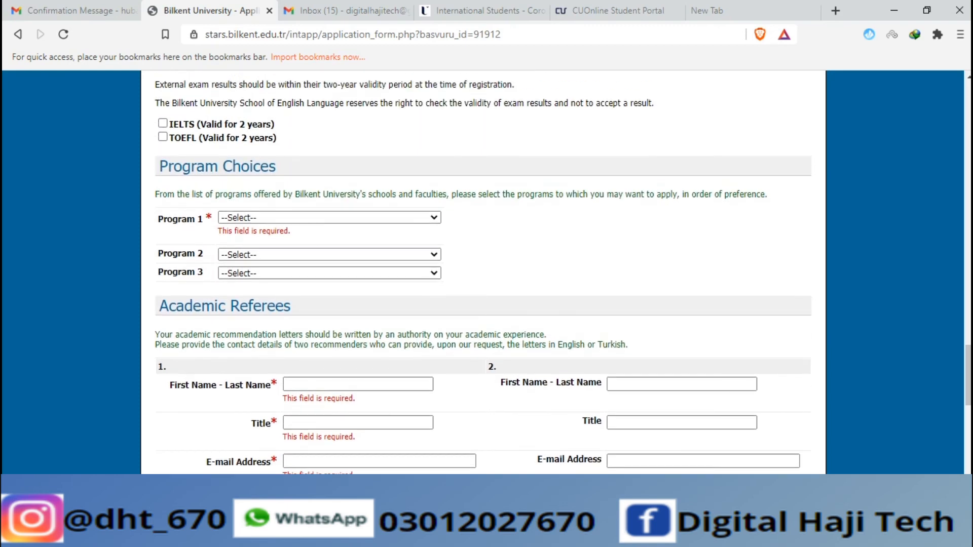
Open the first and second program-choice lists, leaving both unselected
{"action": "left_click", "coordinate": [329, 218]}
{"action": "scroll", "coordinate": [324, 274], "scroll_direction": "down", "scroll_amount": 3}
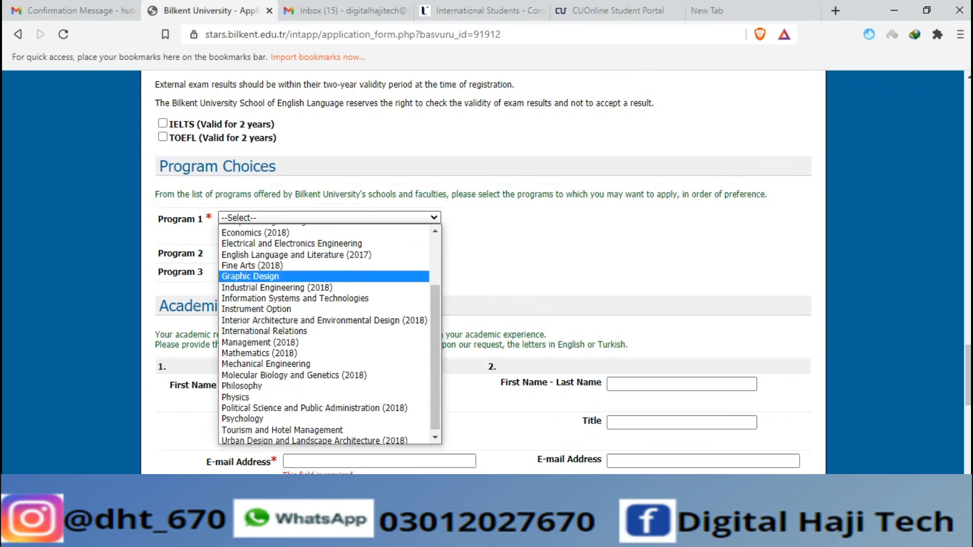
{"action": "key", "text": "Escape"}
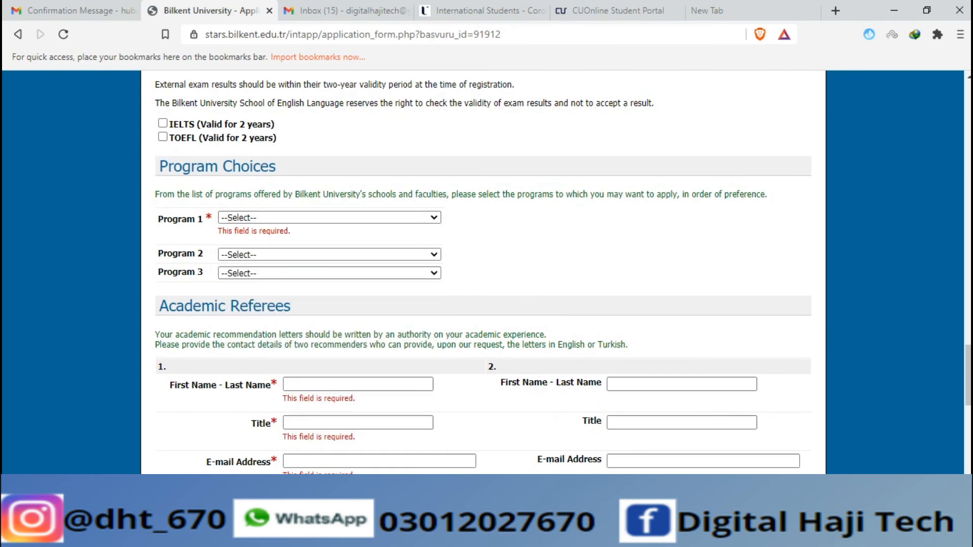
{"action": "left_click", "coordinate": [329, 254]}
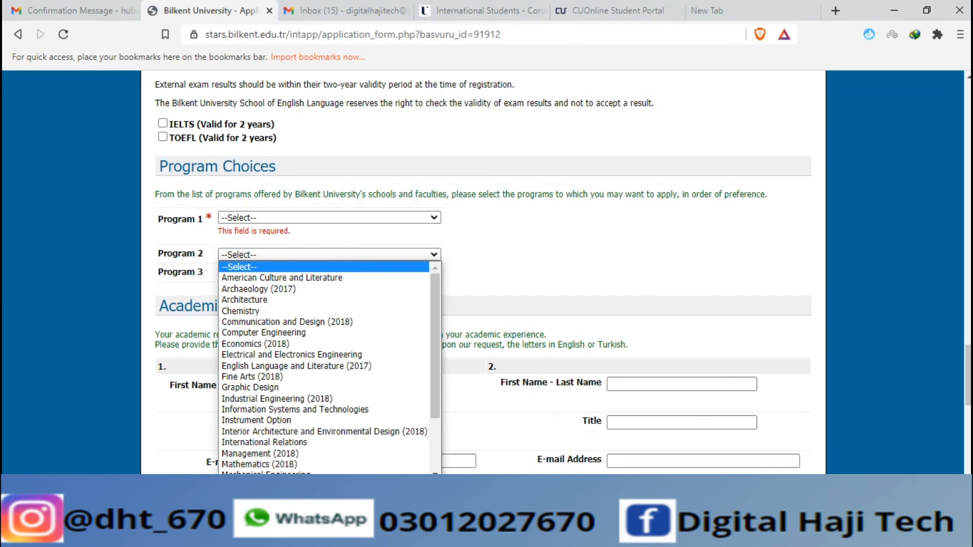
Tick IELTS, enter a score of 6, and browse for the score sheet file
{"action": "left_click", "coordinate": [162, 123]}
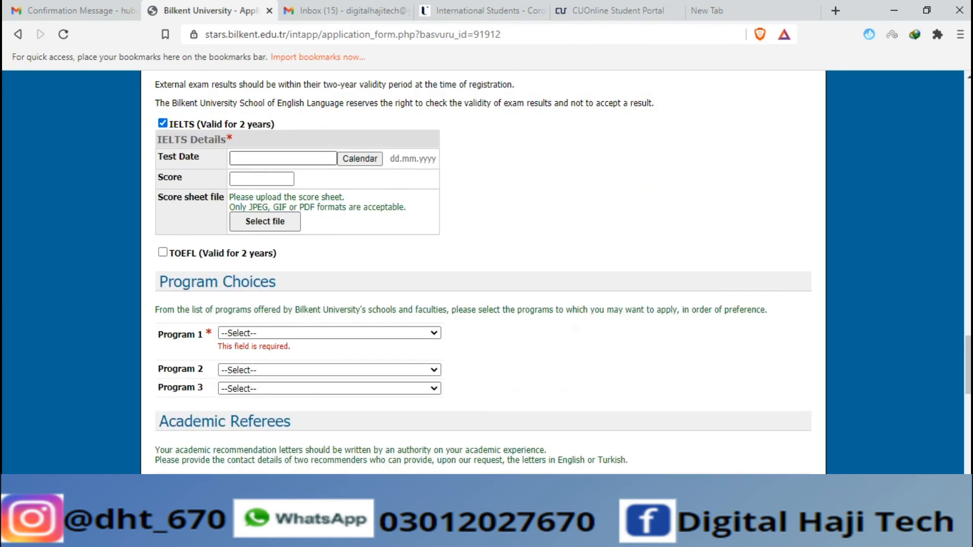
{"action": "left_click", "coordinate": [283, 158]}
{"action": "left_click", "coordinate": [522, 197]}
{"action": "left_click", "coordinate": [261, 178]}
{"action": "type", "text": "6"}
{"action": "left_click", "coordinate": [264, 222]}
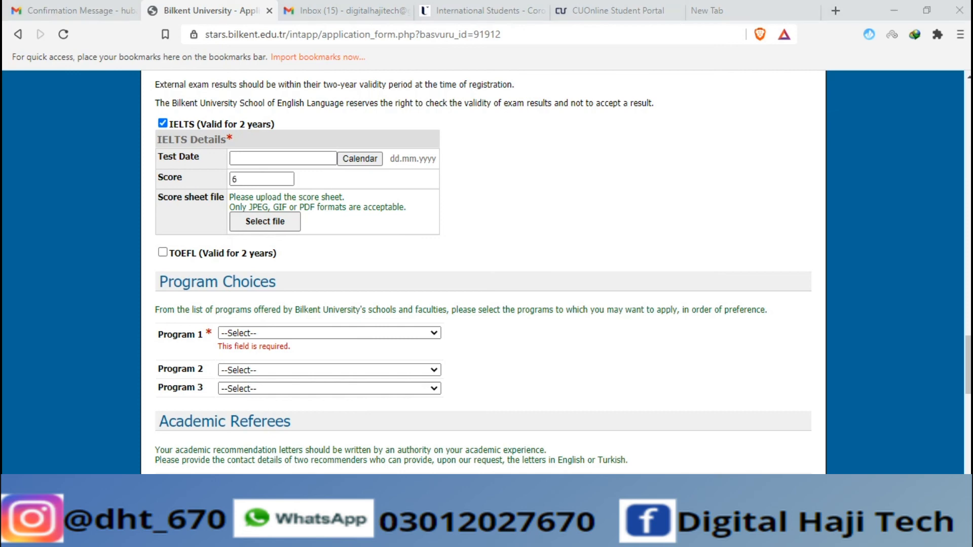
Upload file 888 as the IELTS score sheet and dismiss the invalid-file error
{"action": "left_click", "coordinate": [422, 228]}
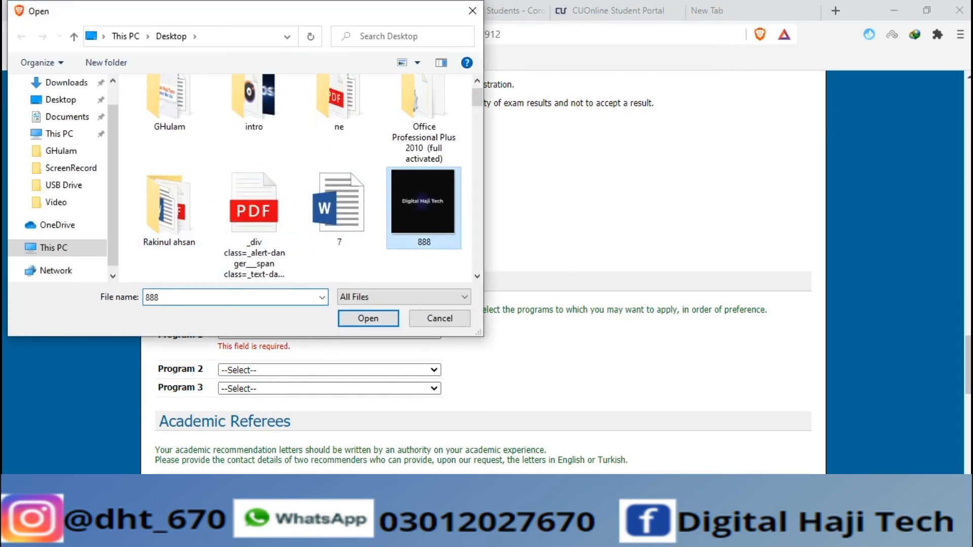
{"action": "left_click", "coordinate": [368, 318]}
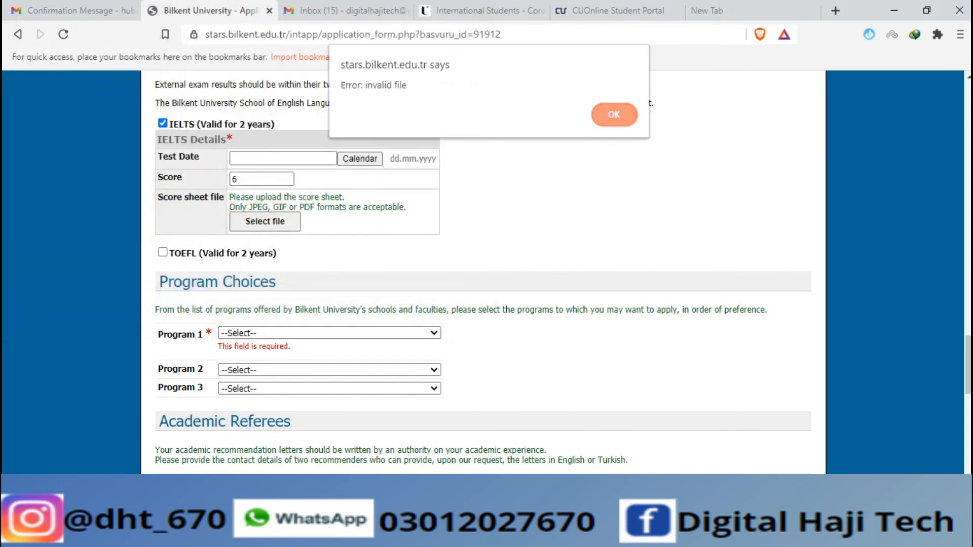
{"action": "key", "text": "Return"}
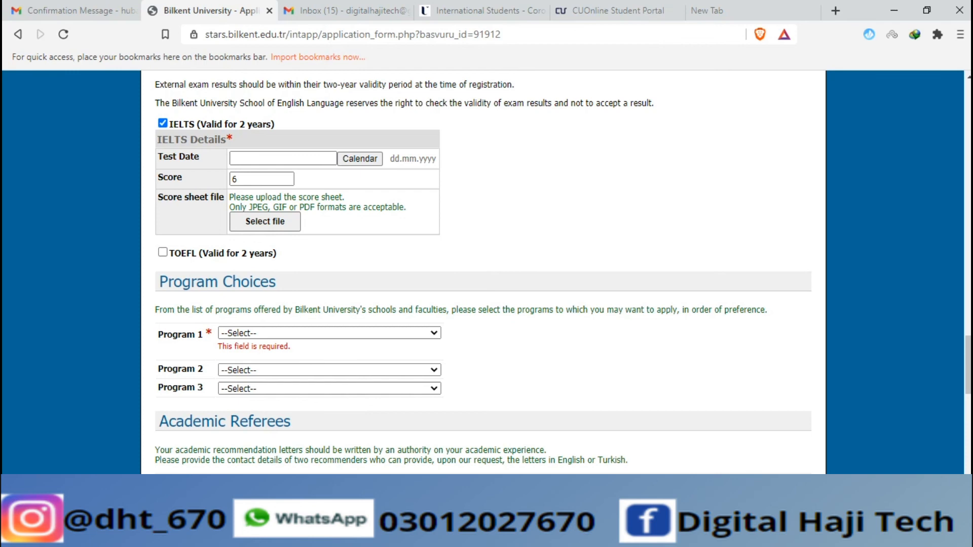